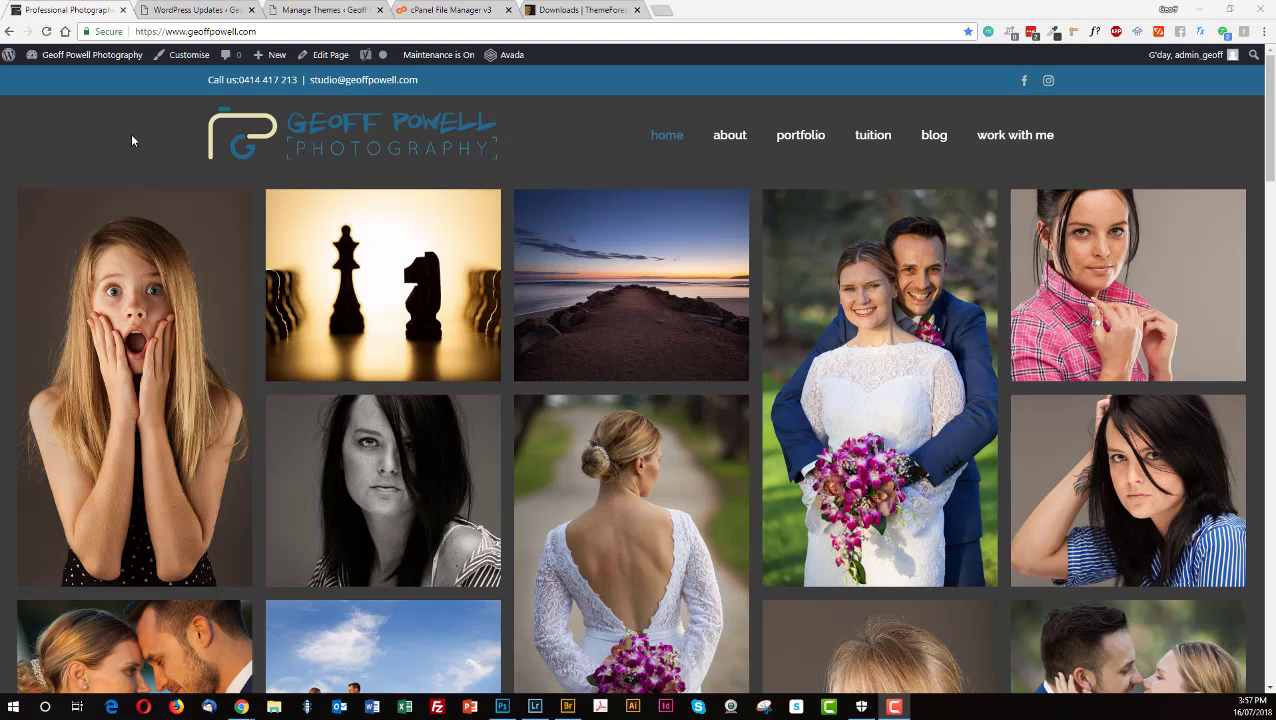
Review the WordPress Updates page, and activate the Twenty Seventeen theme in place of Avada
click(185, 10)
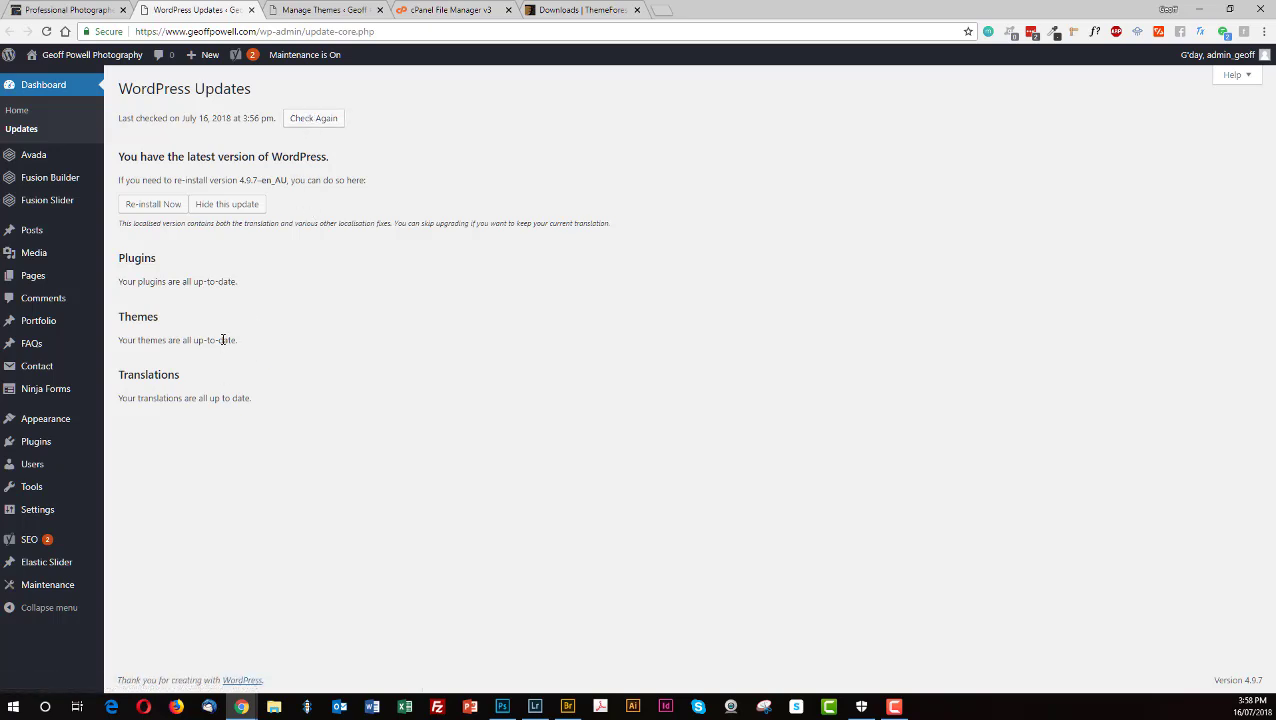
click(306, 10)
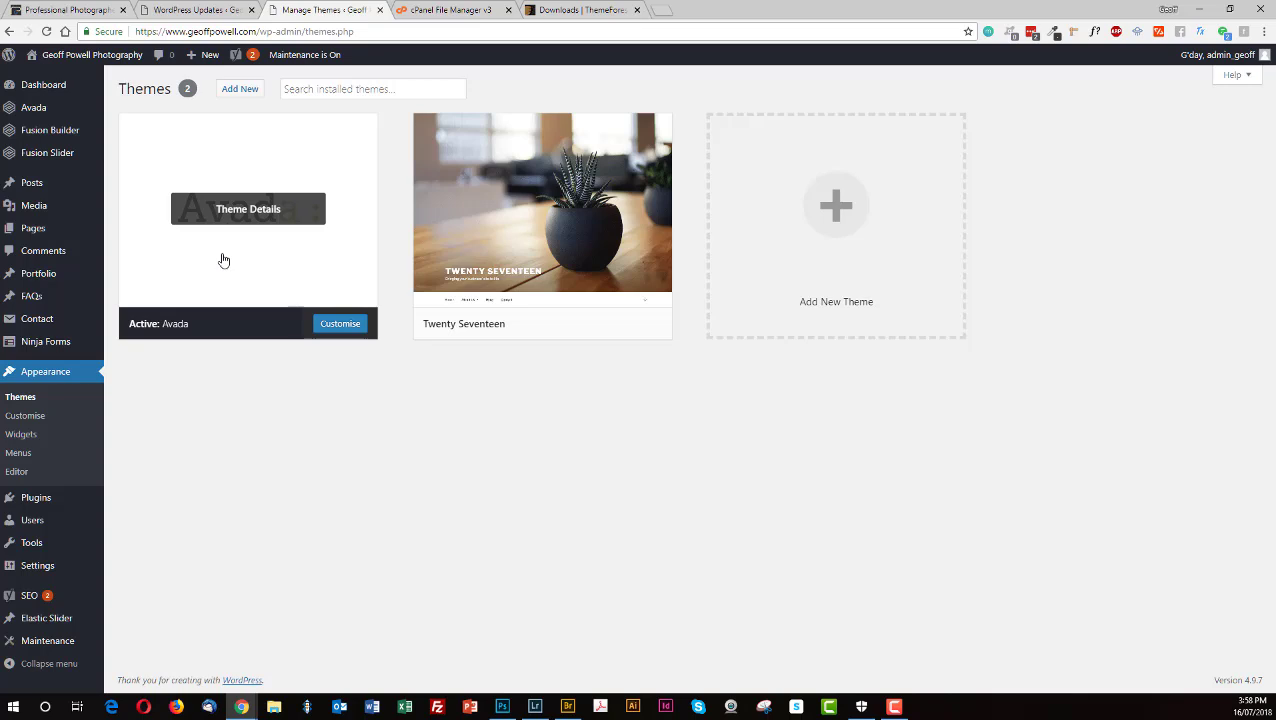
mouse_move(540, 253)
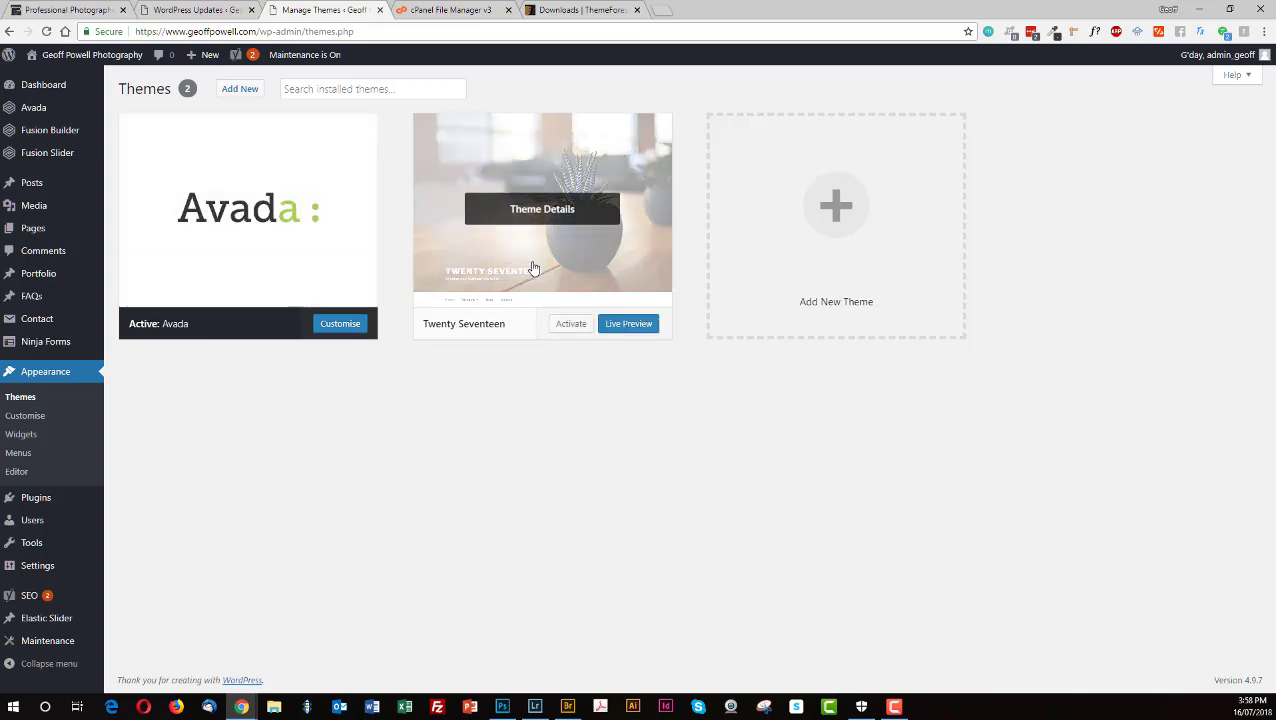
mouse_move(191, 248)
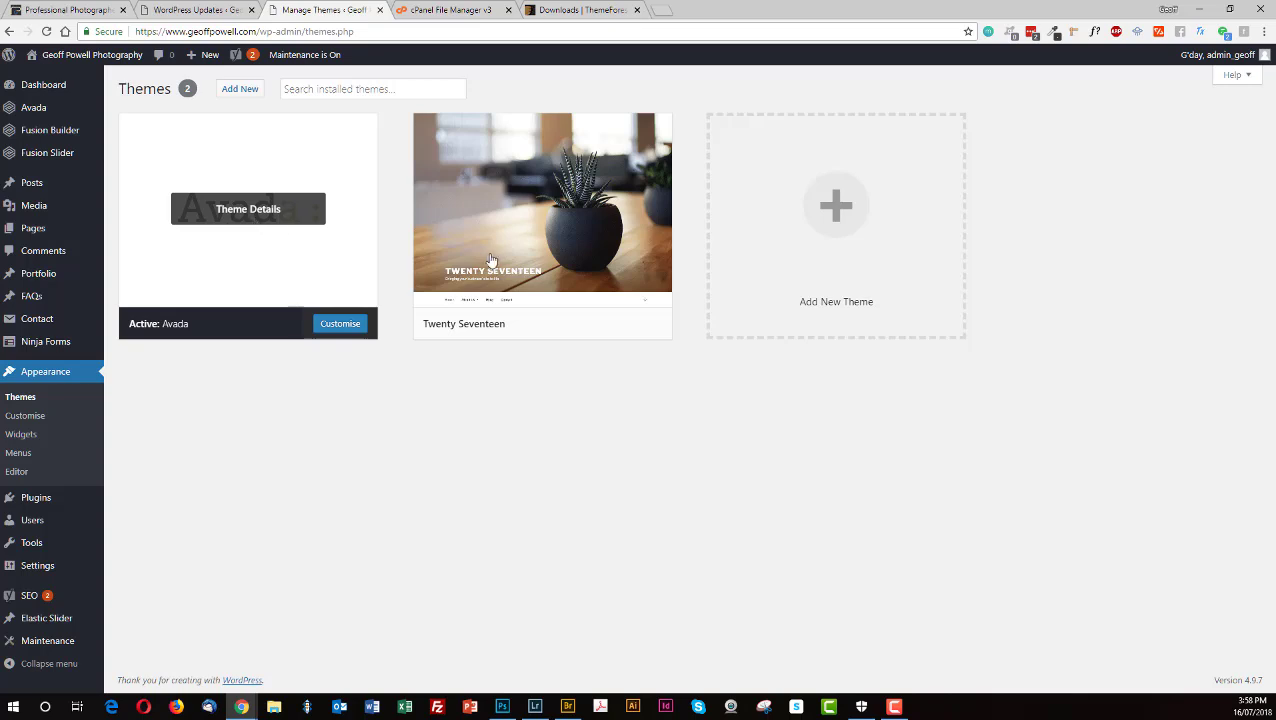
mouse_move(592, 318)
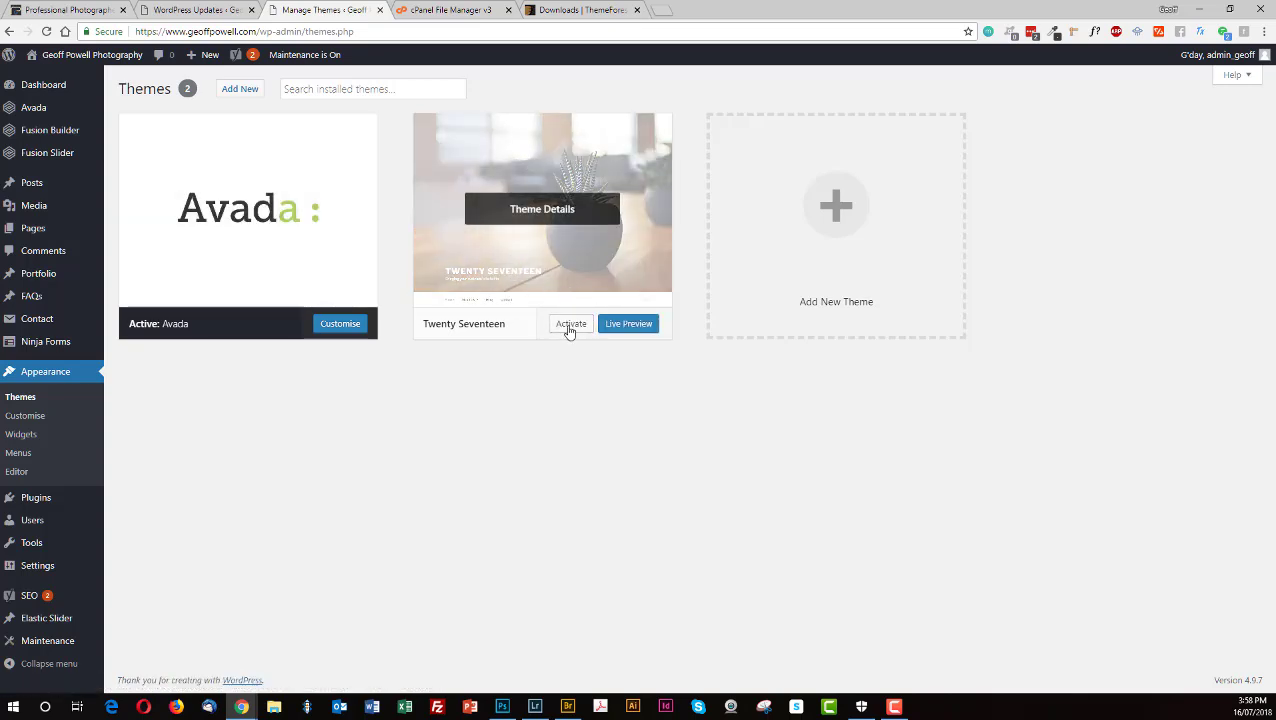
click(569, 325)
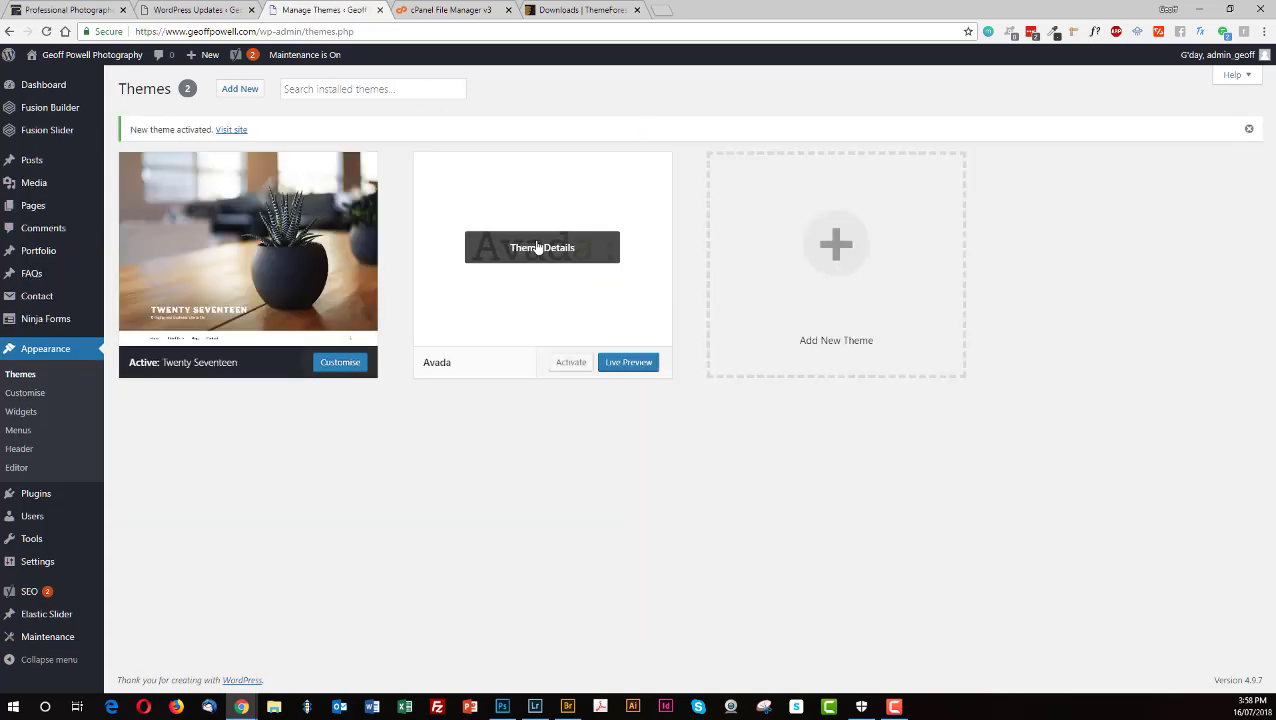
View the Avada theme's details and reload the site's homepage to check how it looks under the newly activated theme
click(538, 247)
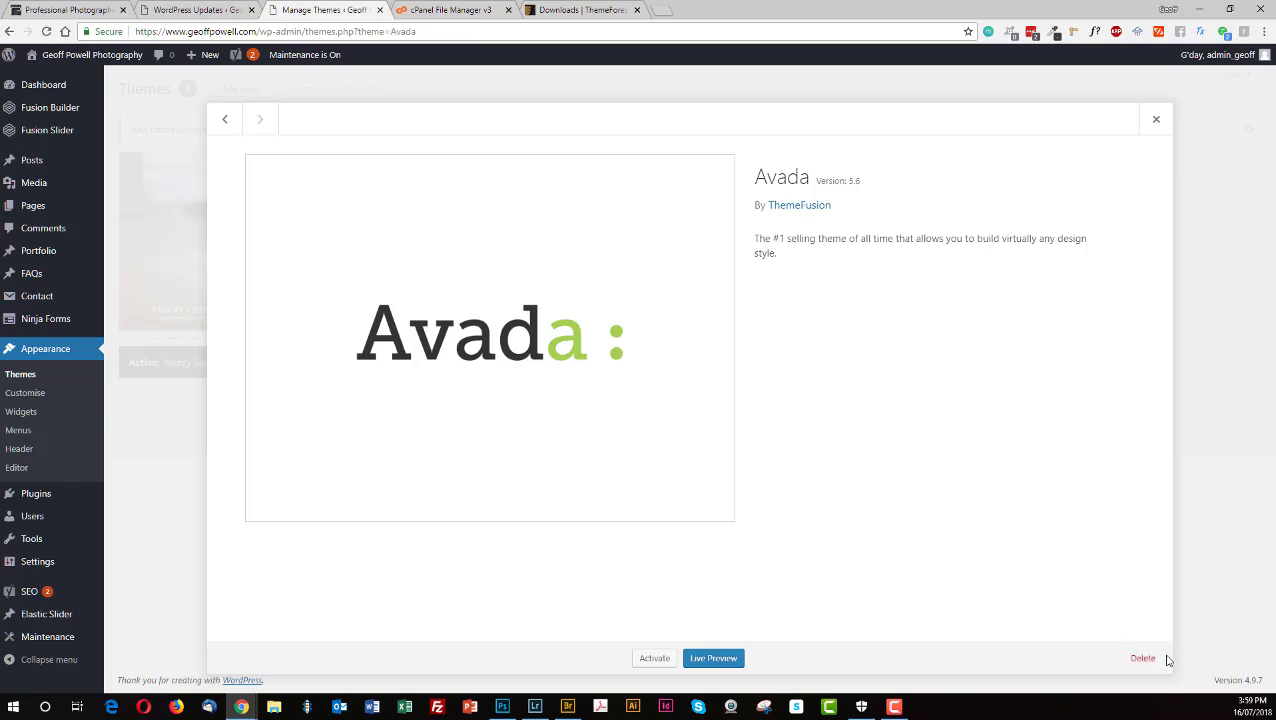
click(1155, 121)
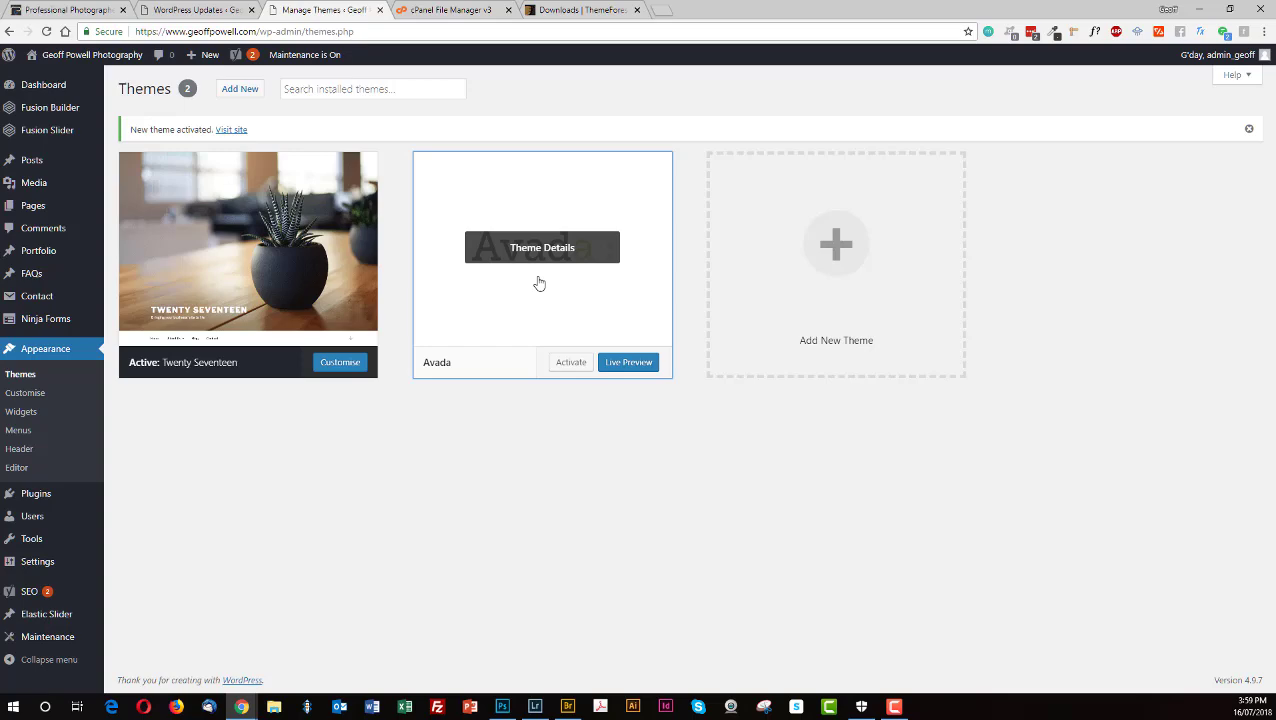
click(72, 8)
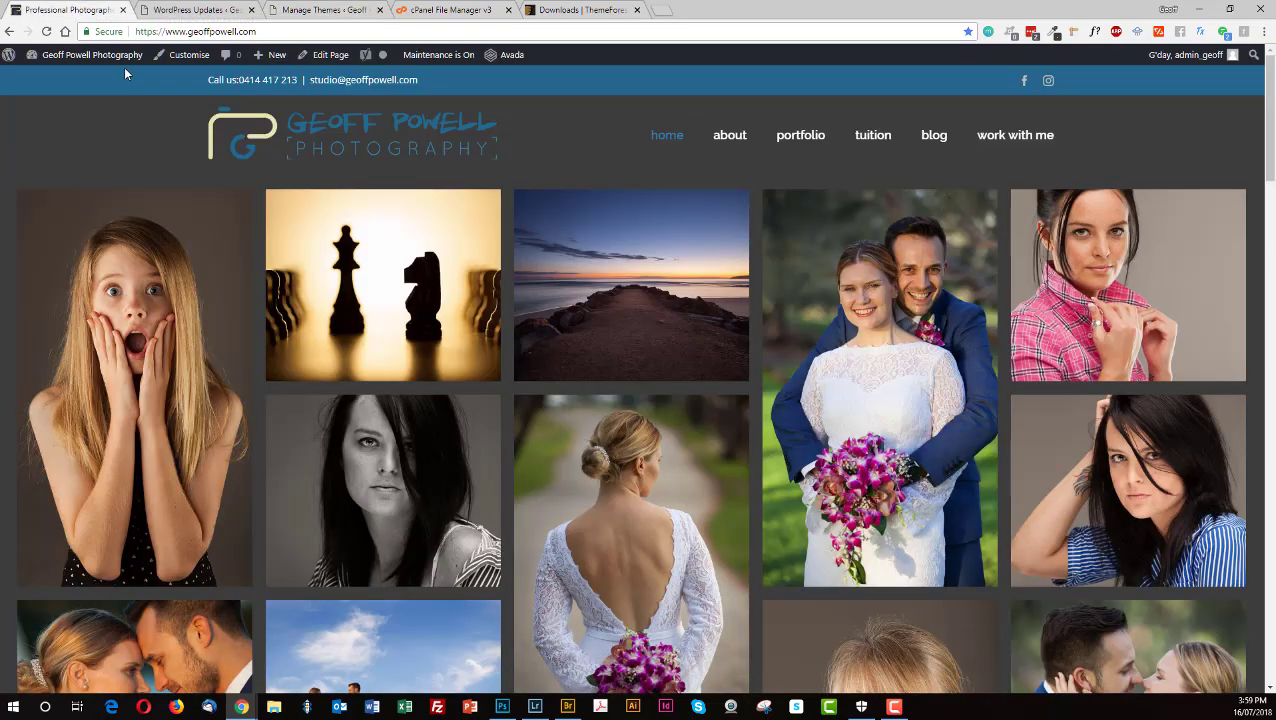
click(46, 31)
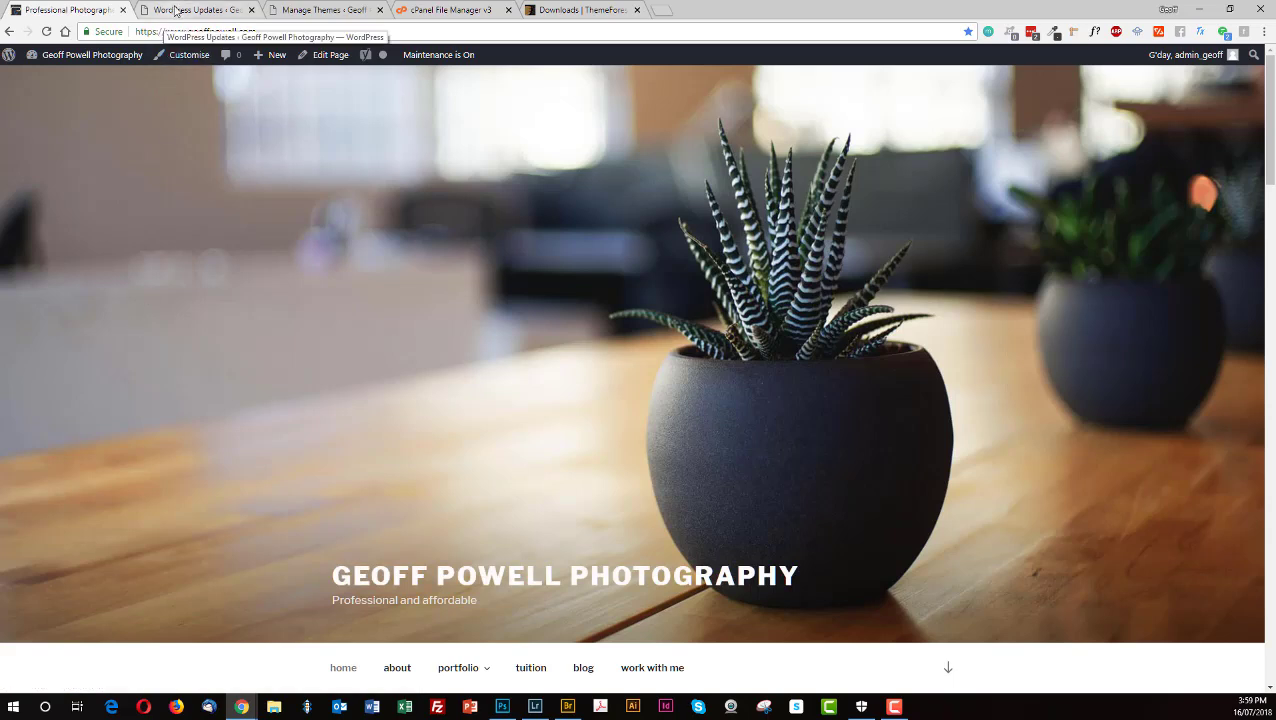
click(318, 10)
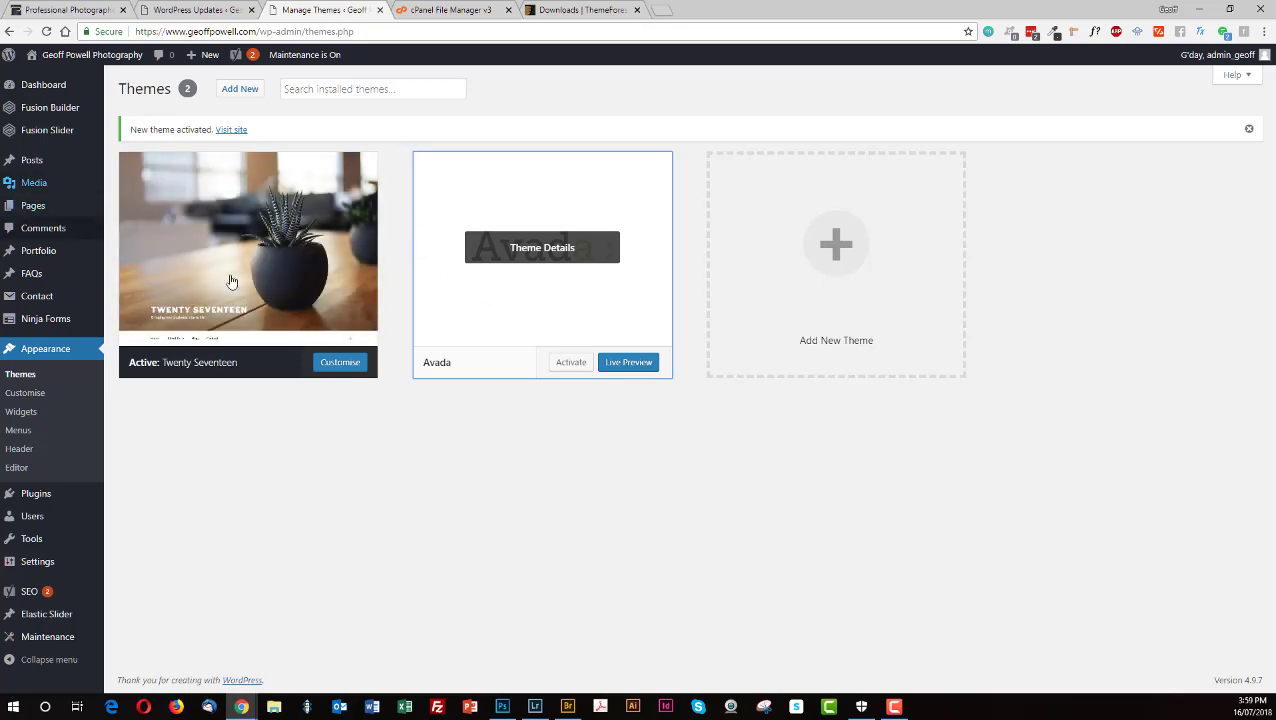
Switch to cPanel File Manager and move the fusion-builder and fusion-core folders in public_html/wp-content/plugins to the trash
click(437, 12)
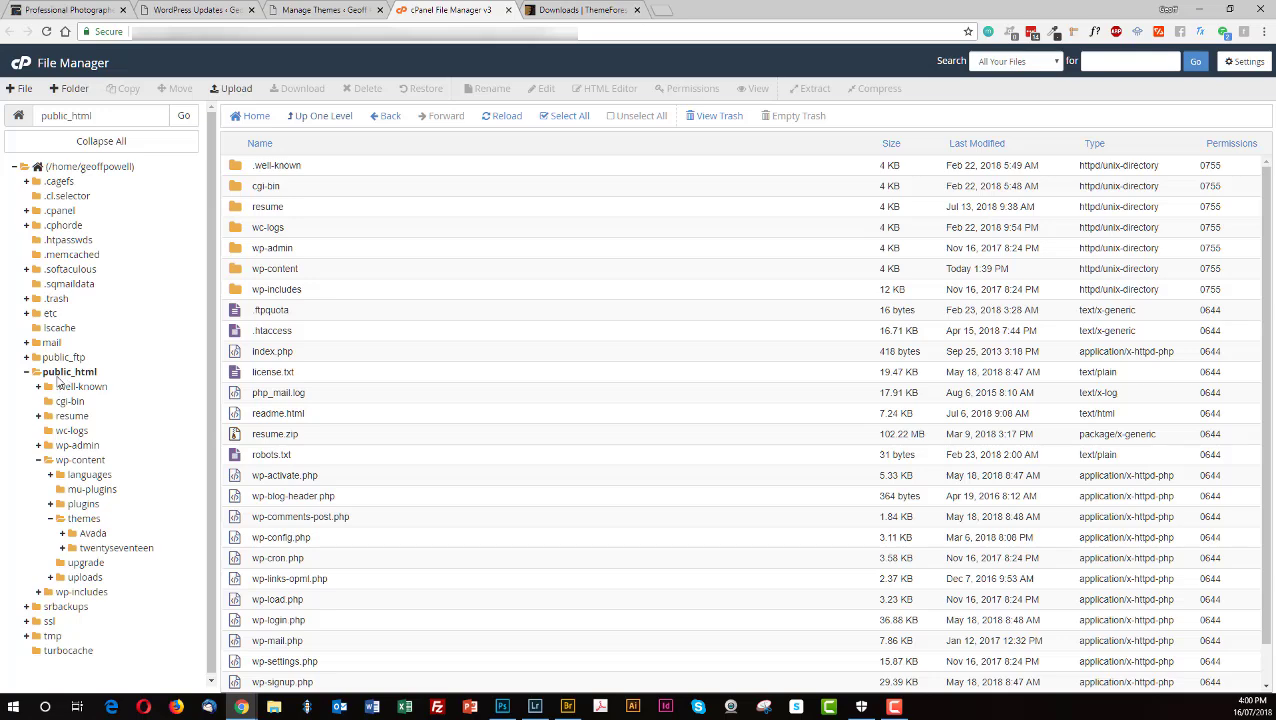
click(64, 460)
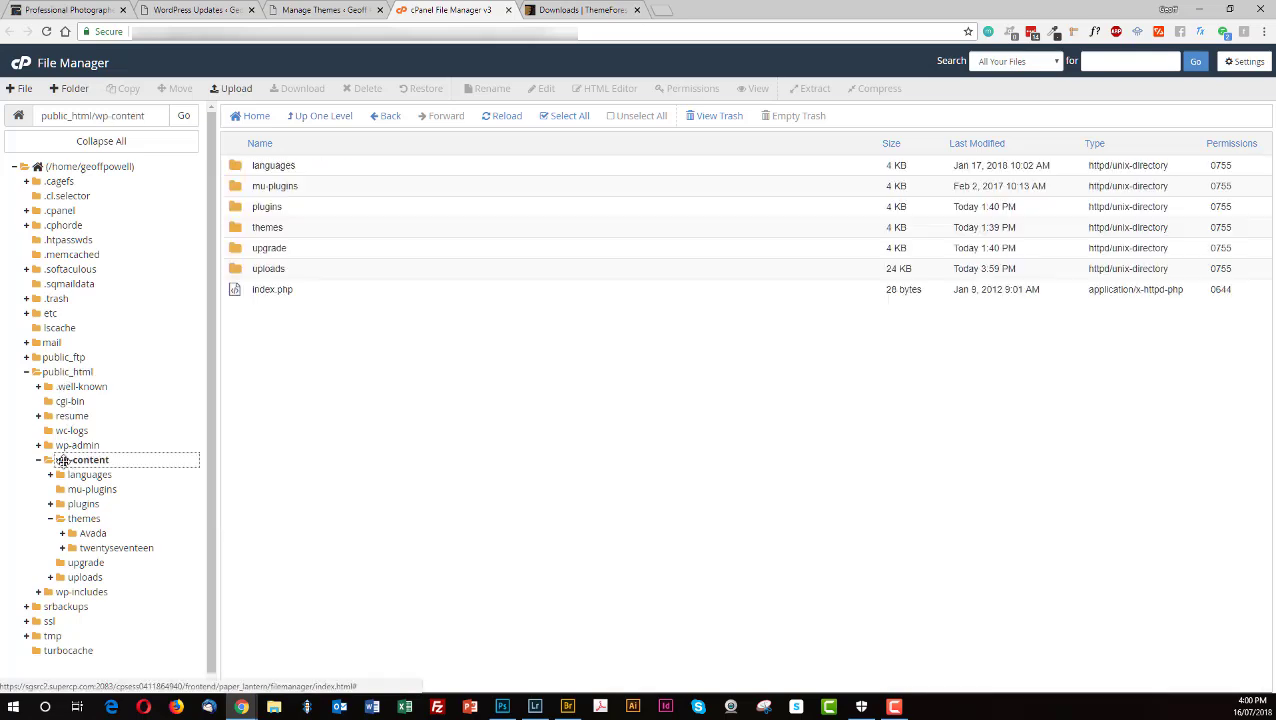
double_click(234, 208)
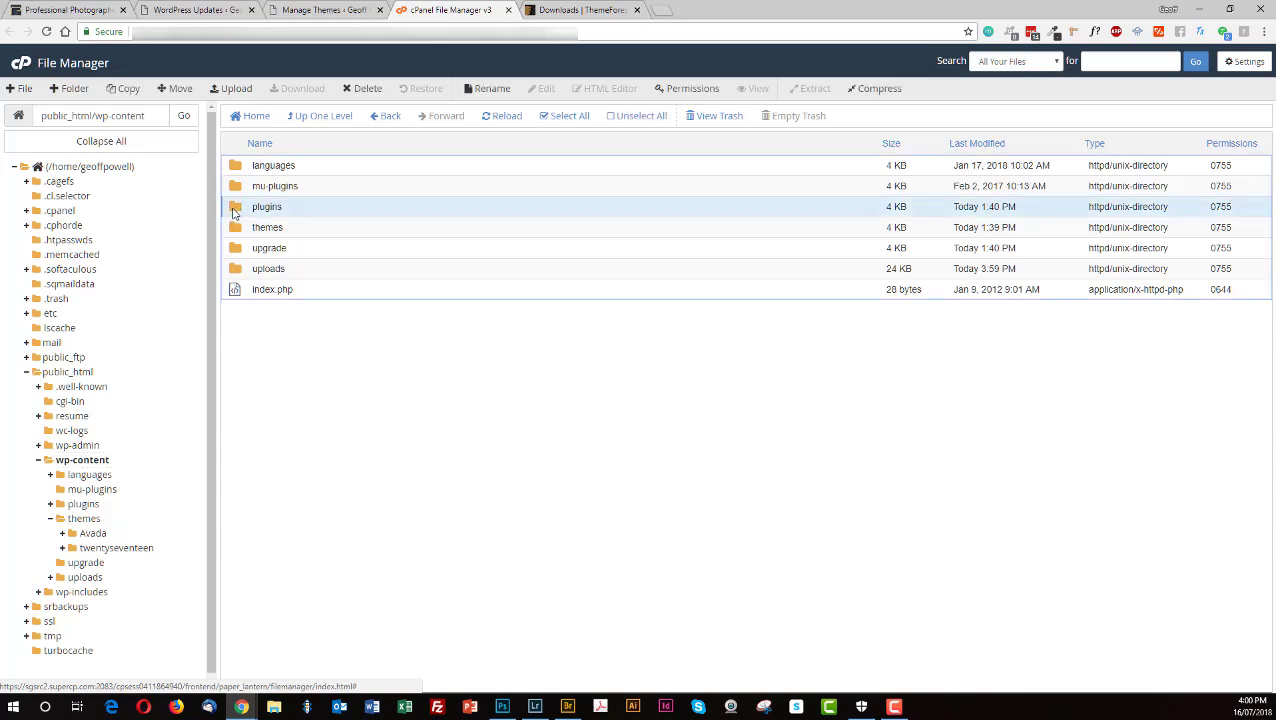
click(272, 187)
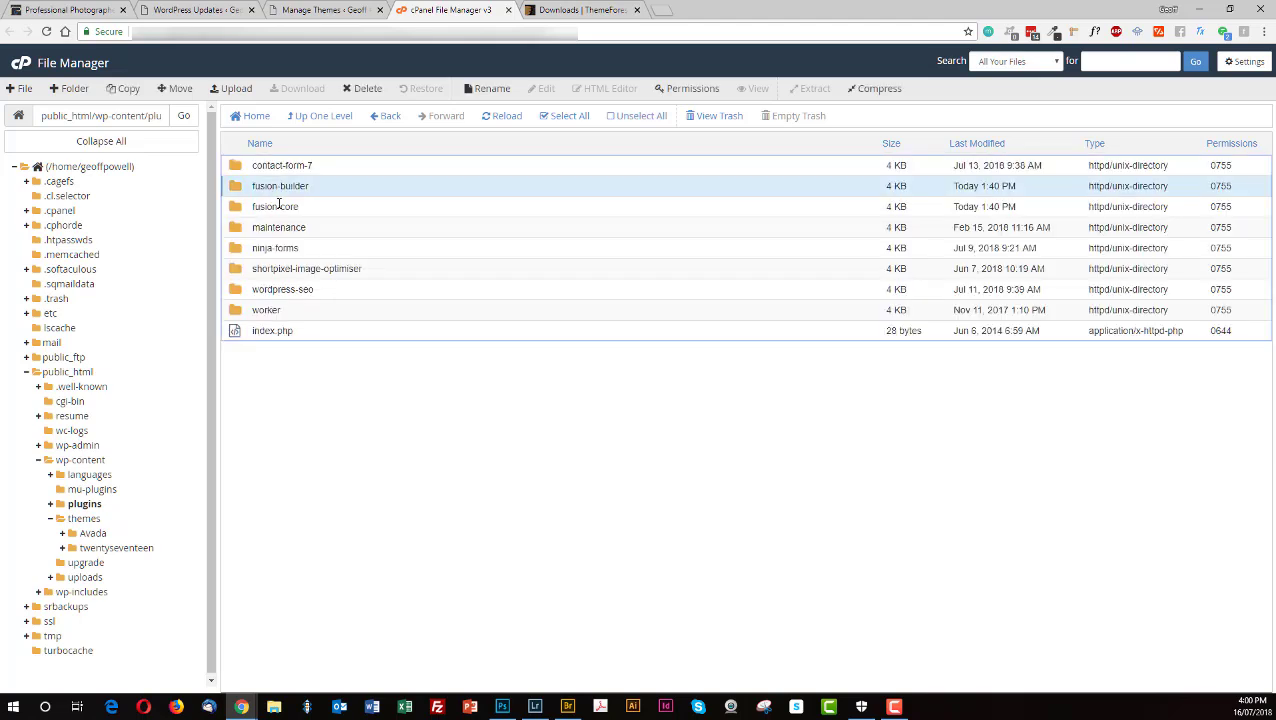
ctrl+click(280, 205)
right_click(280, 205)
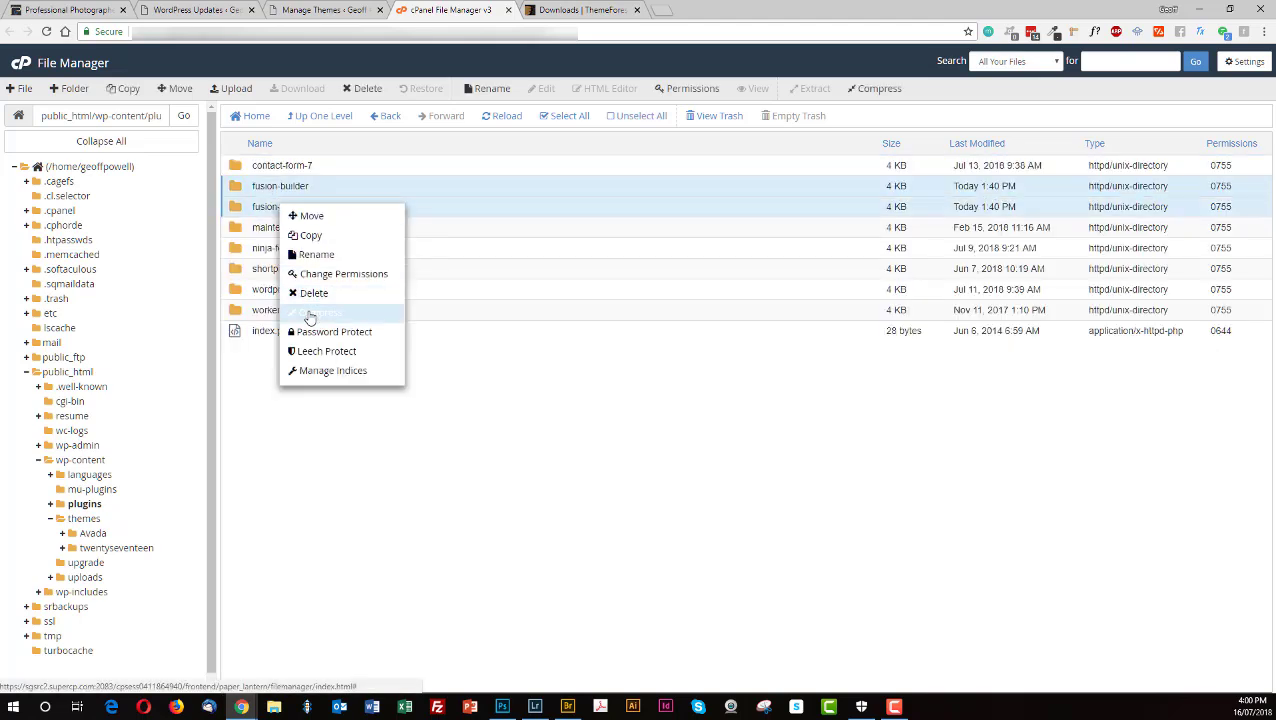
click(305, 292)
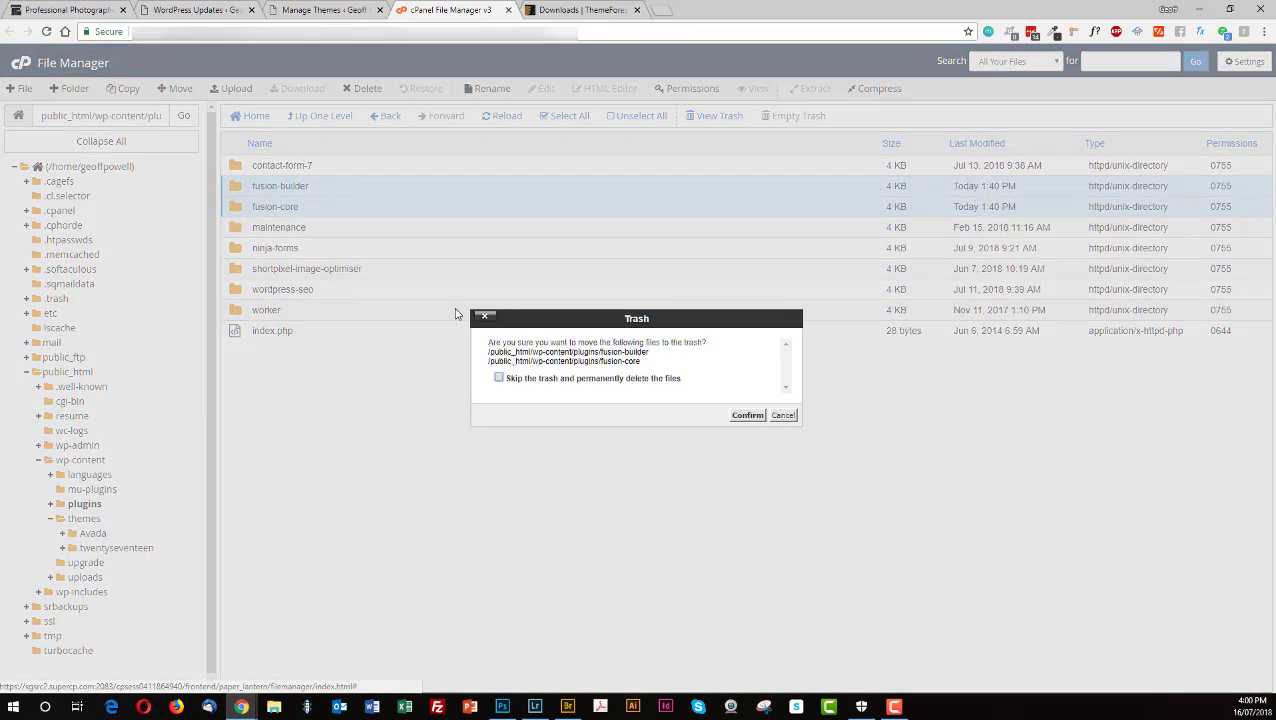
click(747, 415)
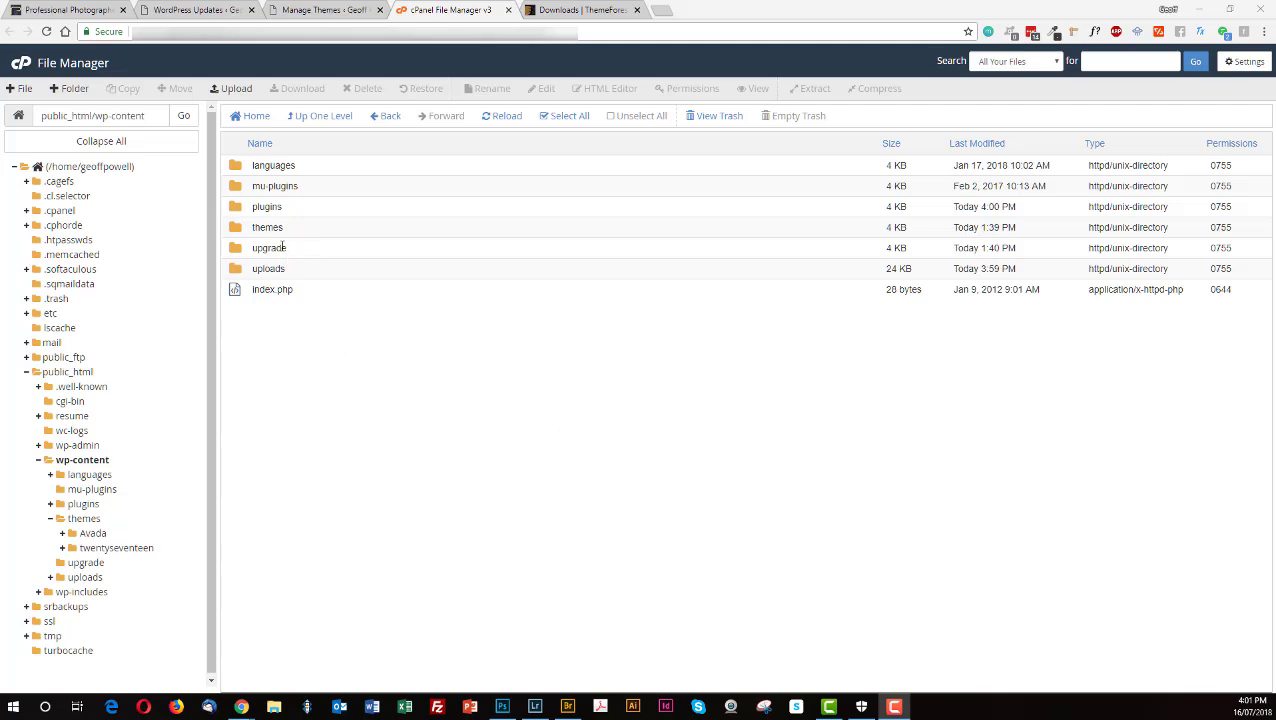
Move the Avada folder in public_html/wp-content/themes to the trash
double_click(239, 229)
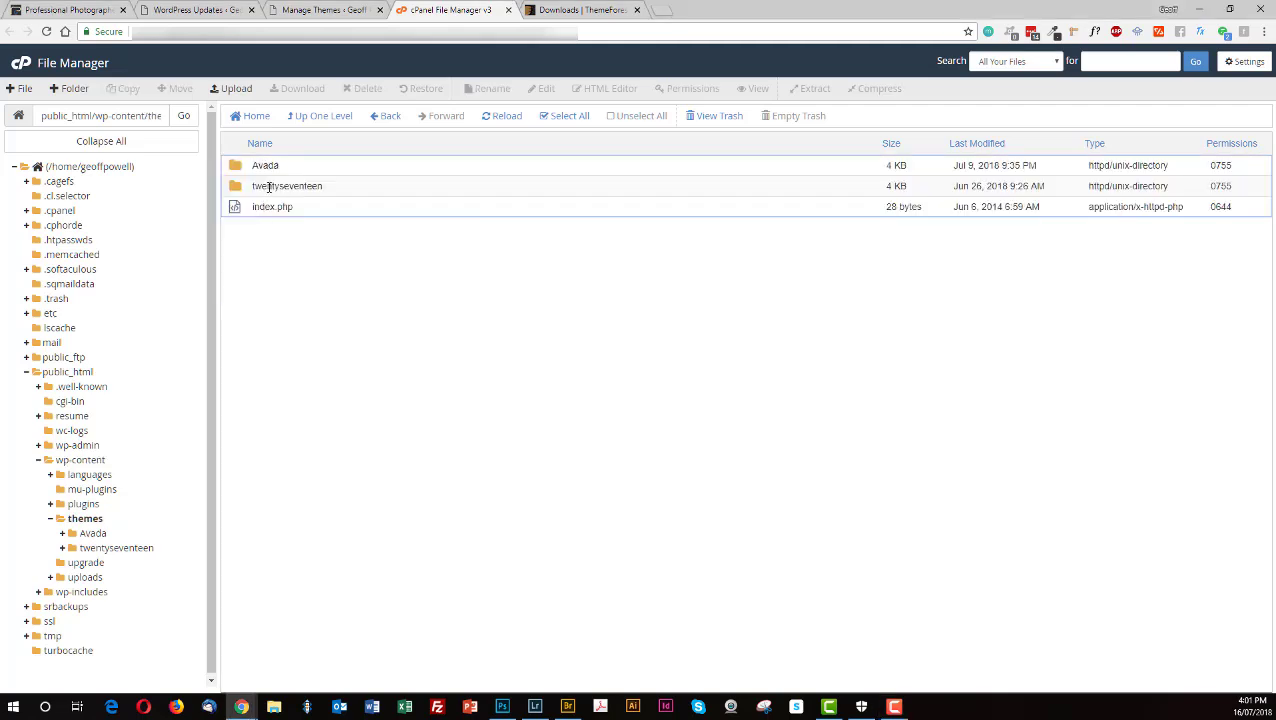
click(264, 163)
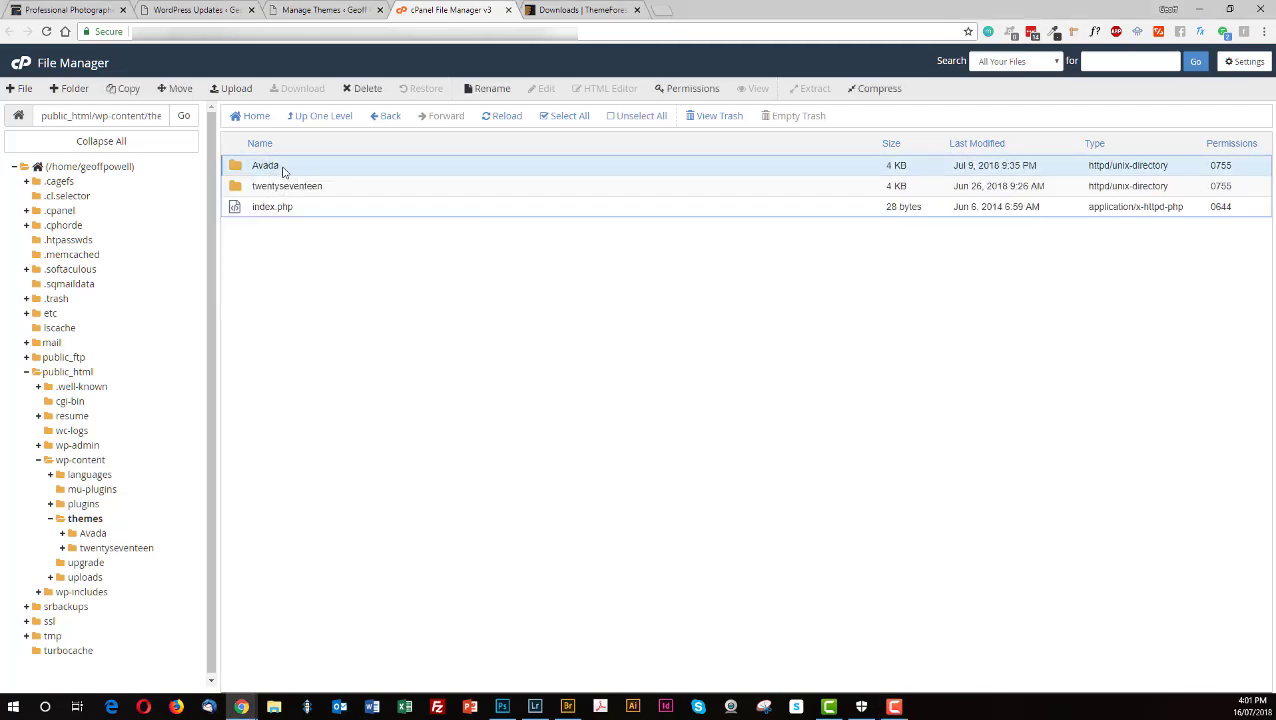
right_click(288, 167)
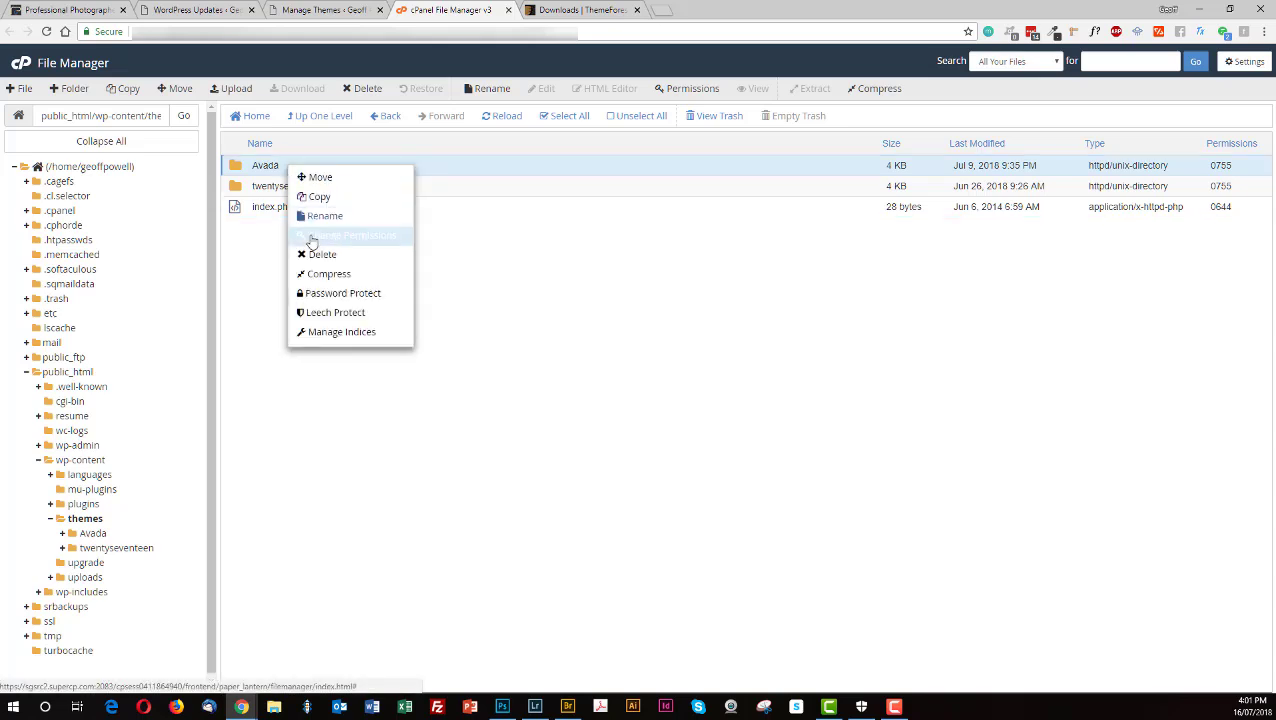
click(313, 254)
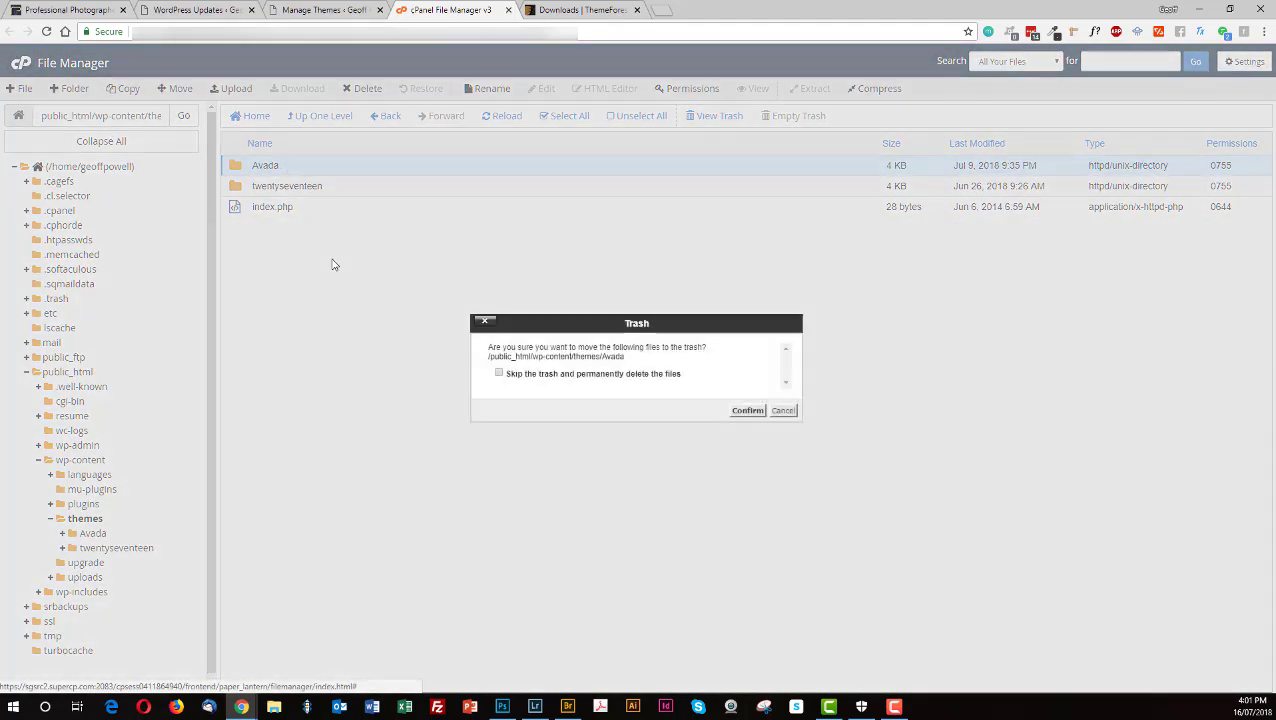
click(746, 411)
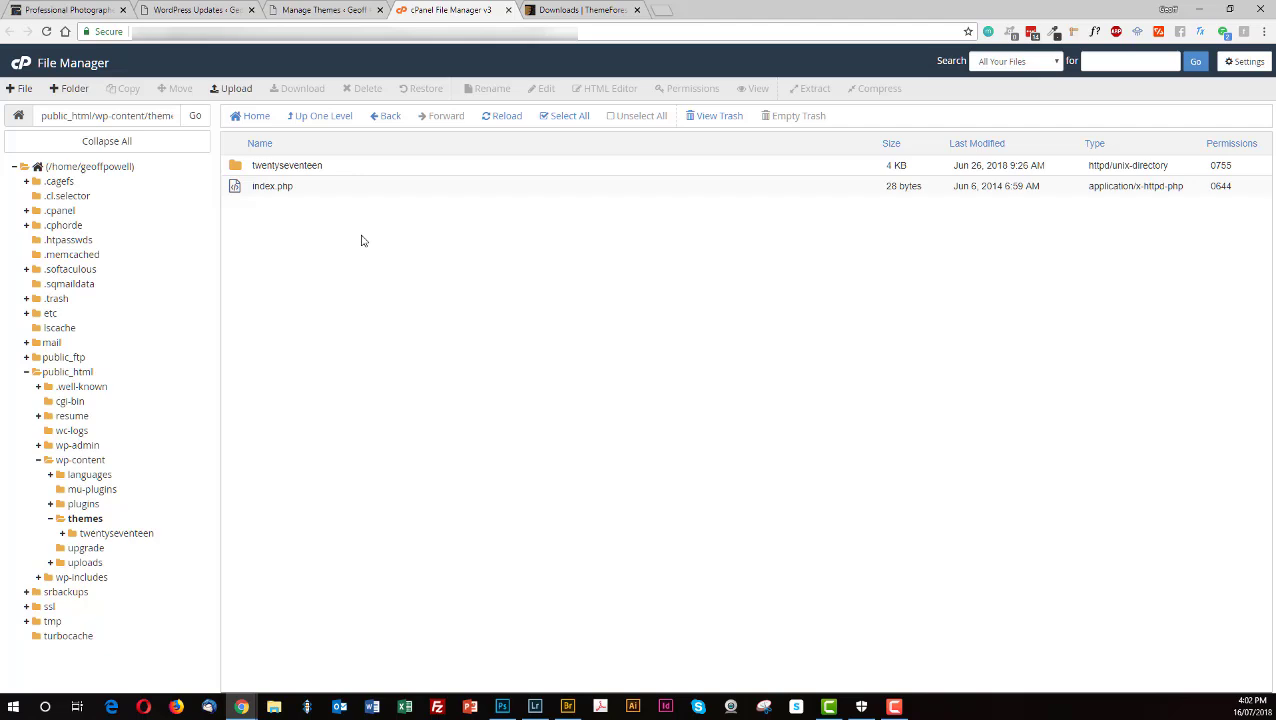
Return to the WordPress Themes page and reload it to check which themes are installed
click(325, 12)
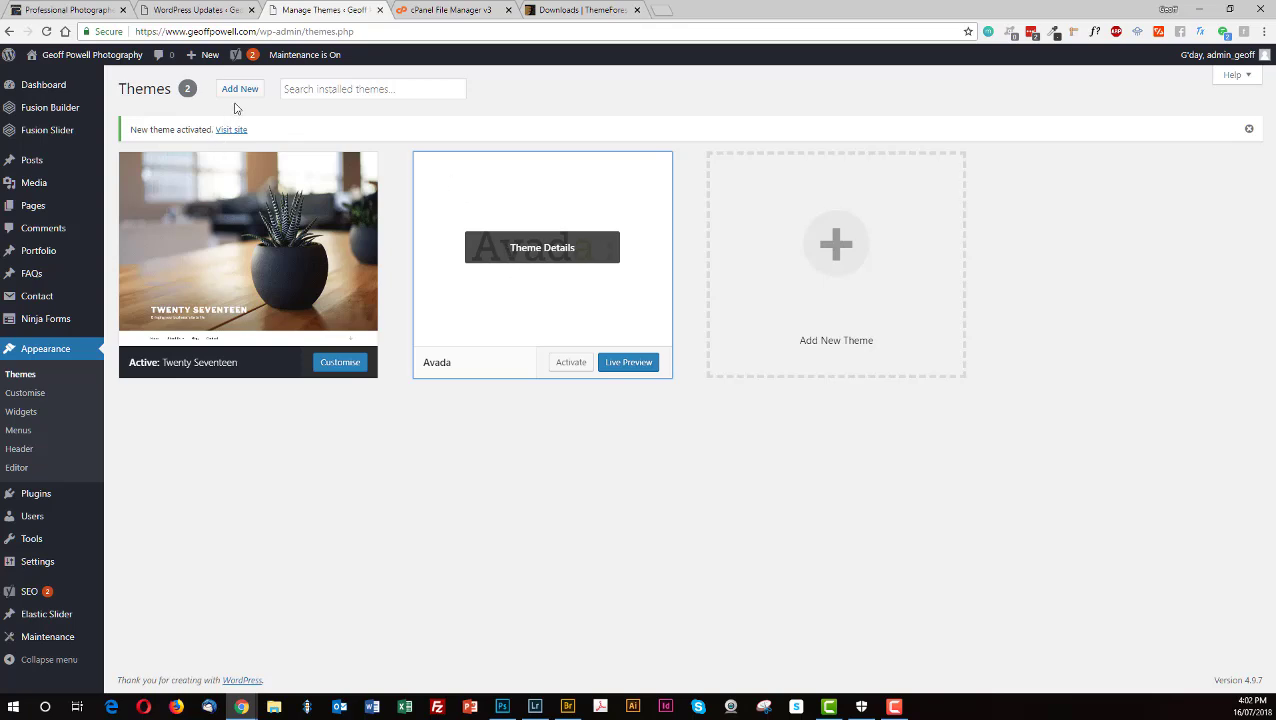
click(46, 32)
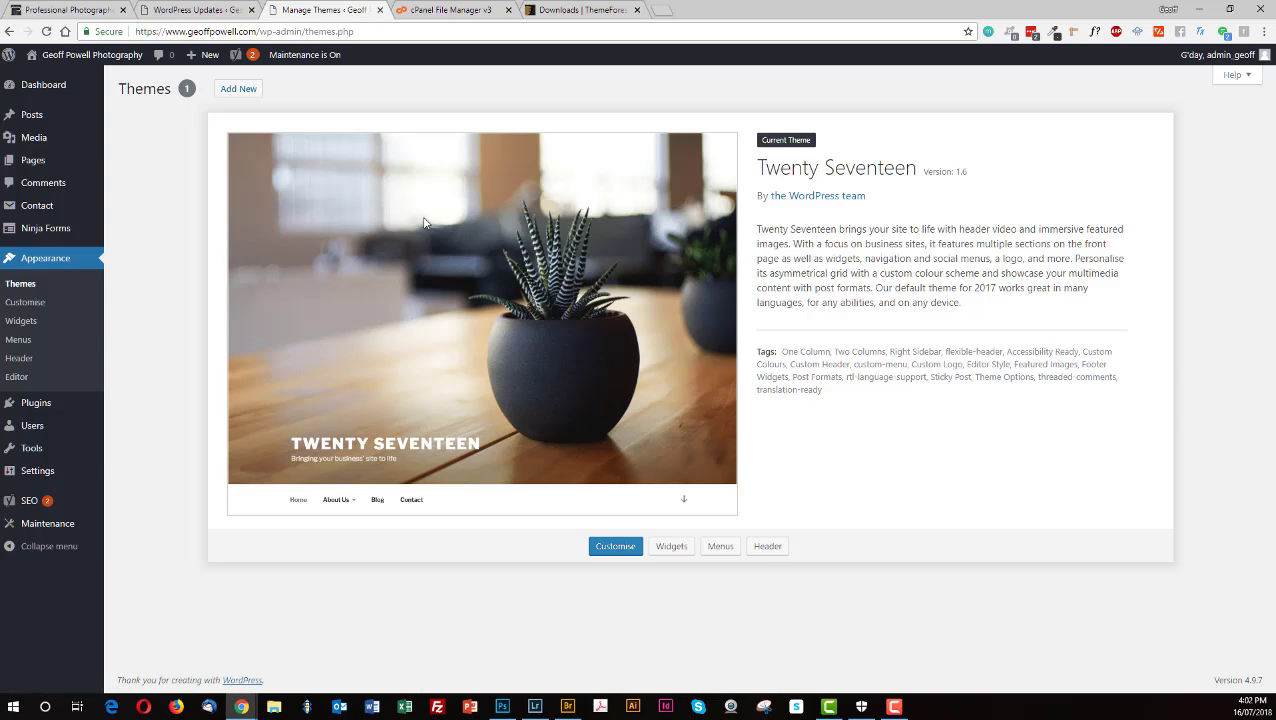
click(232, 92)
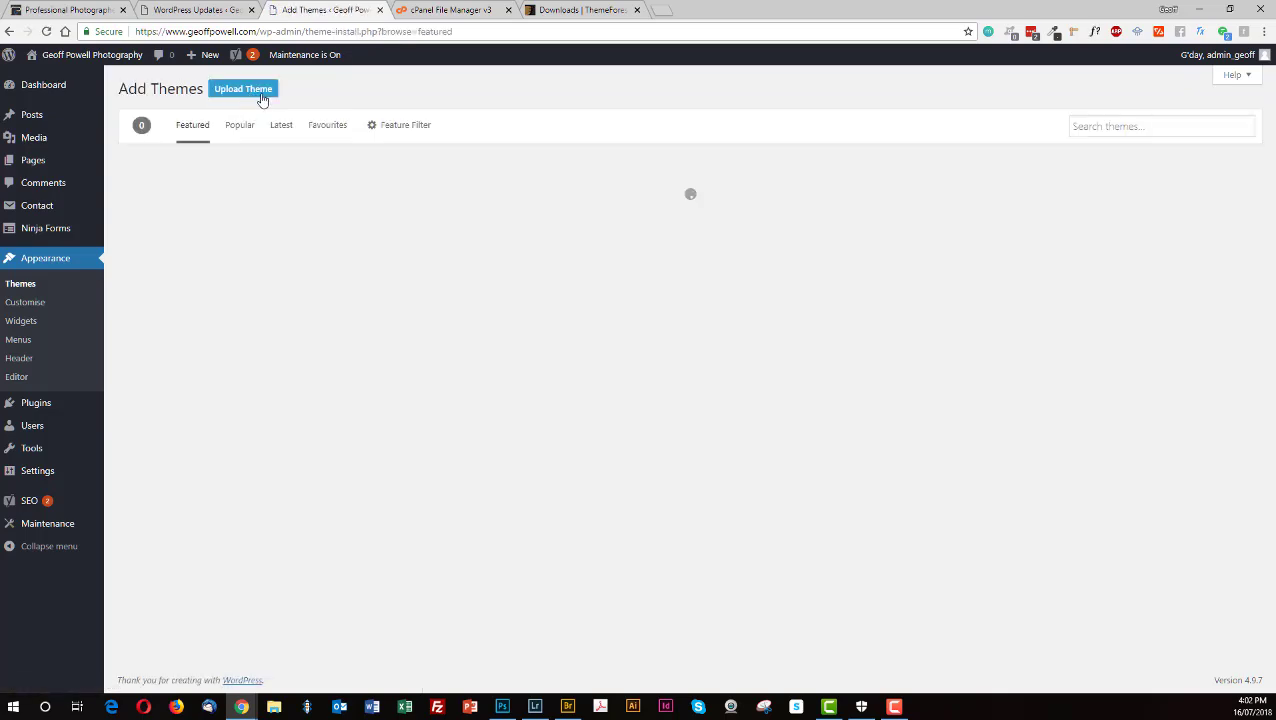
click(256, 89)
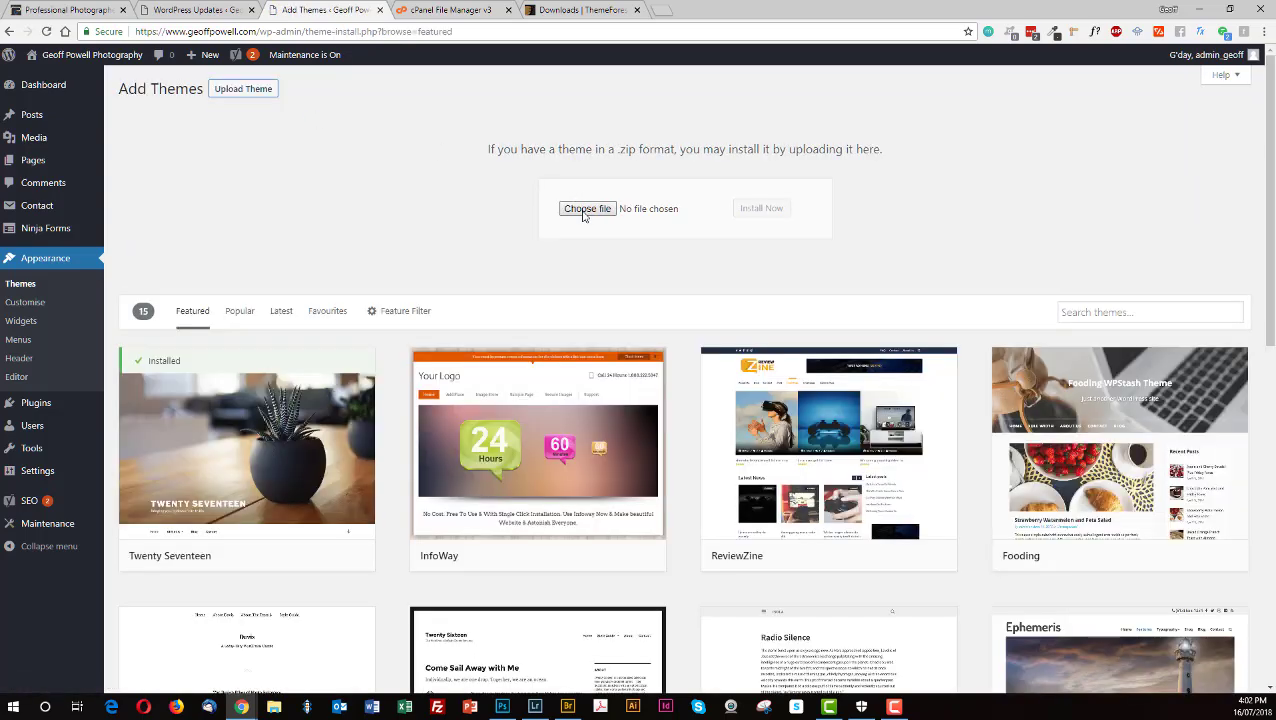
click(584, 209)
click(60, 99)
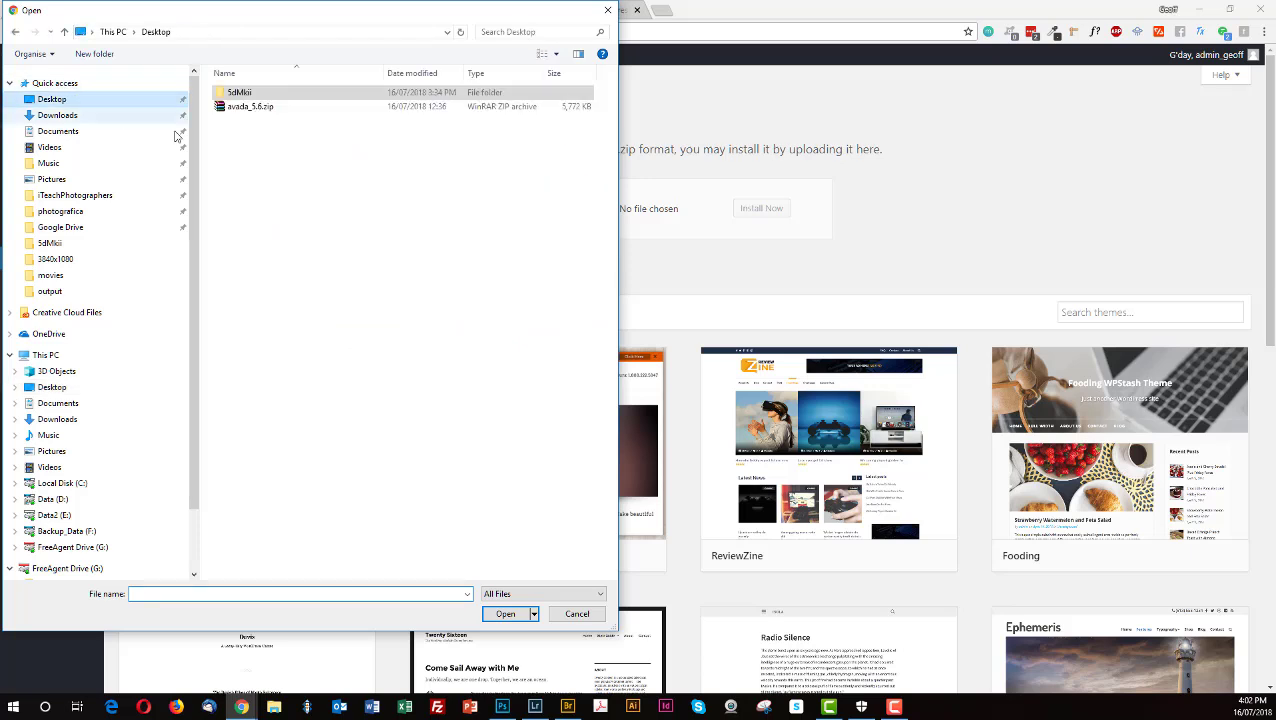
click(249, 108)
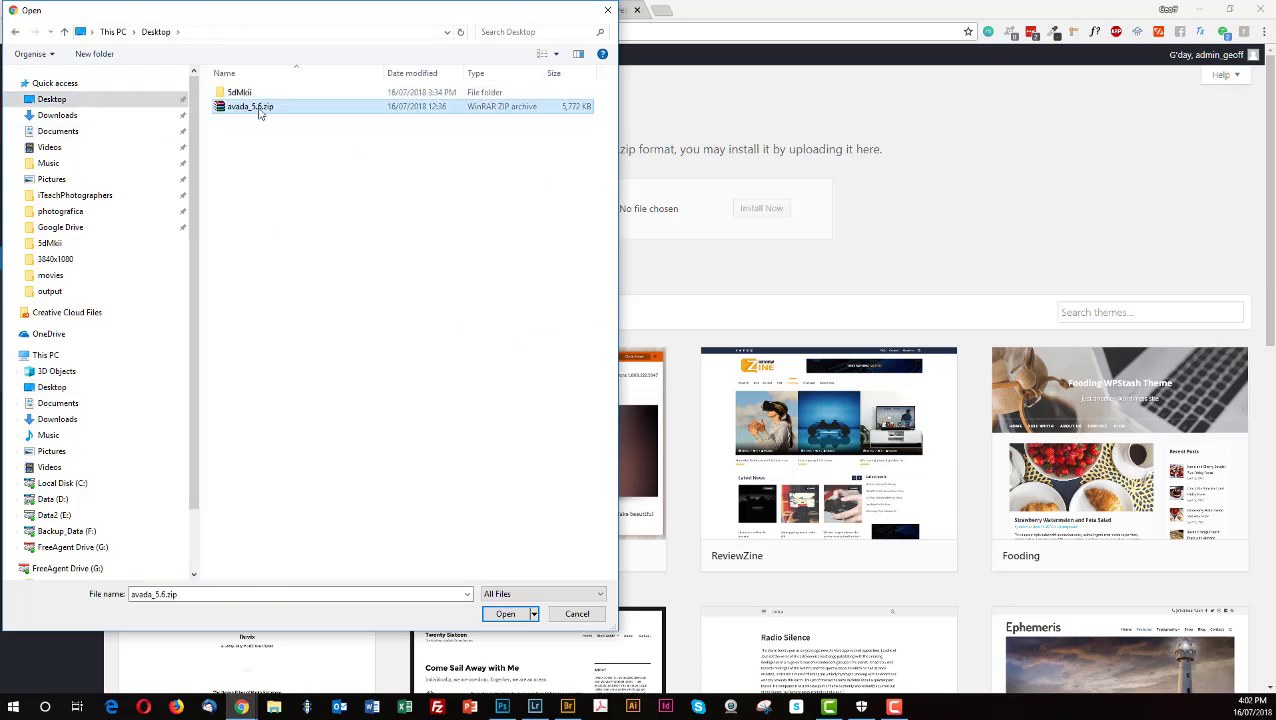
click(576, 614)
Upload avada_5.6.zip from the Desktop to public_html/wp-content/themes through cPanel File Manager
click(455, 10)
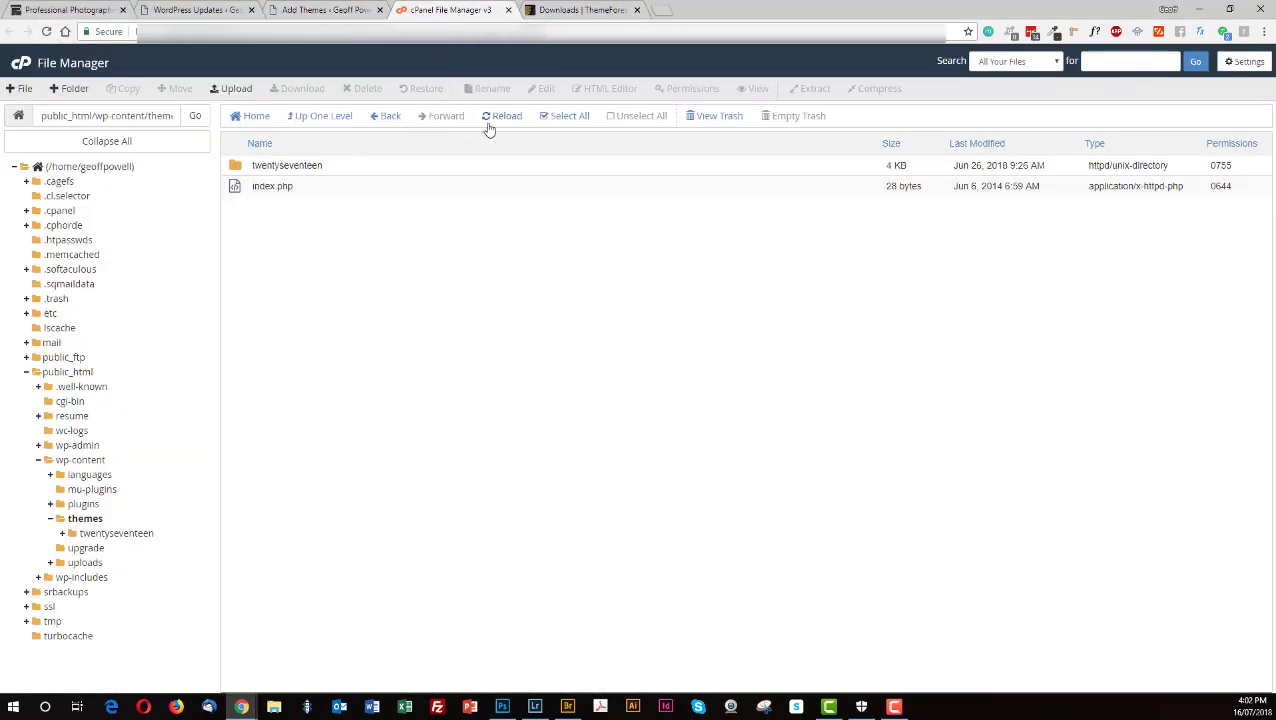
click(235, 89)
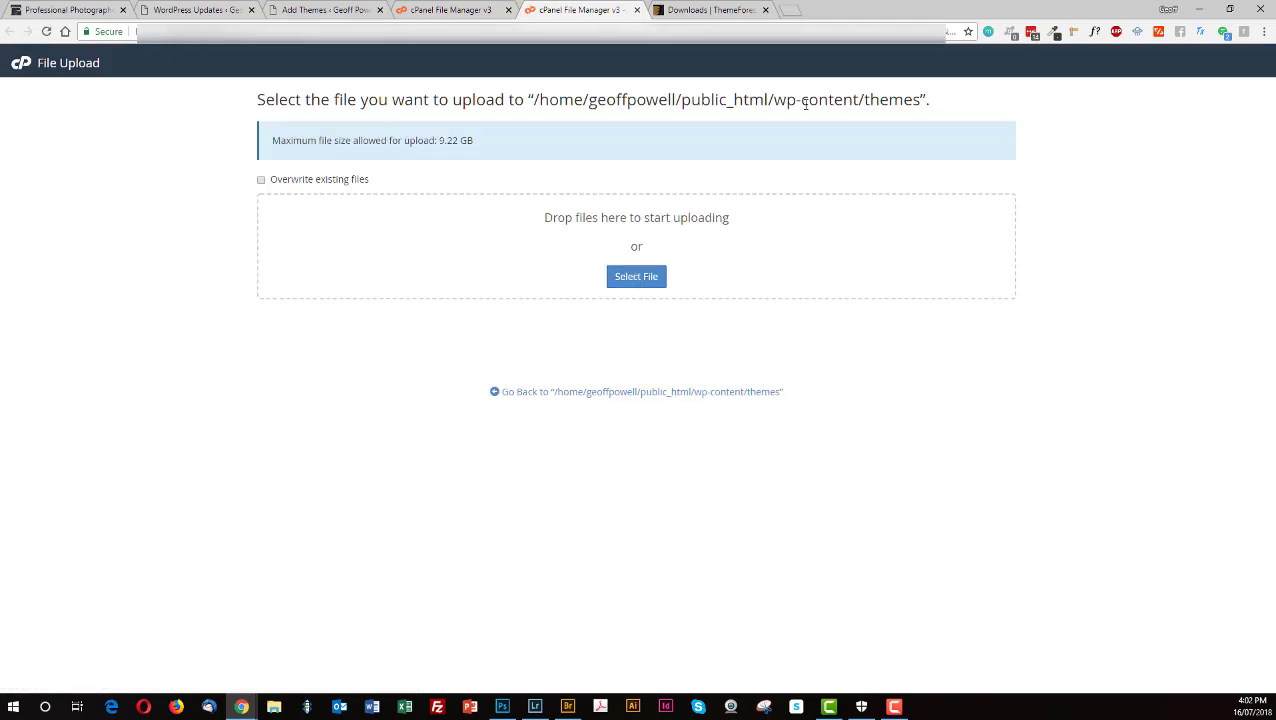
click(641, 276)
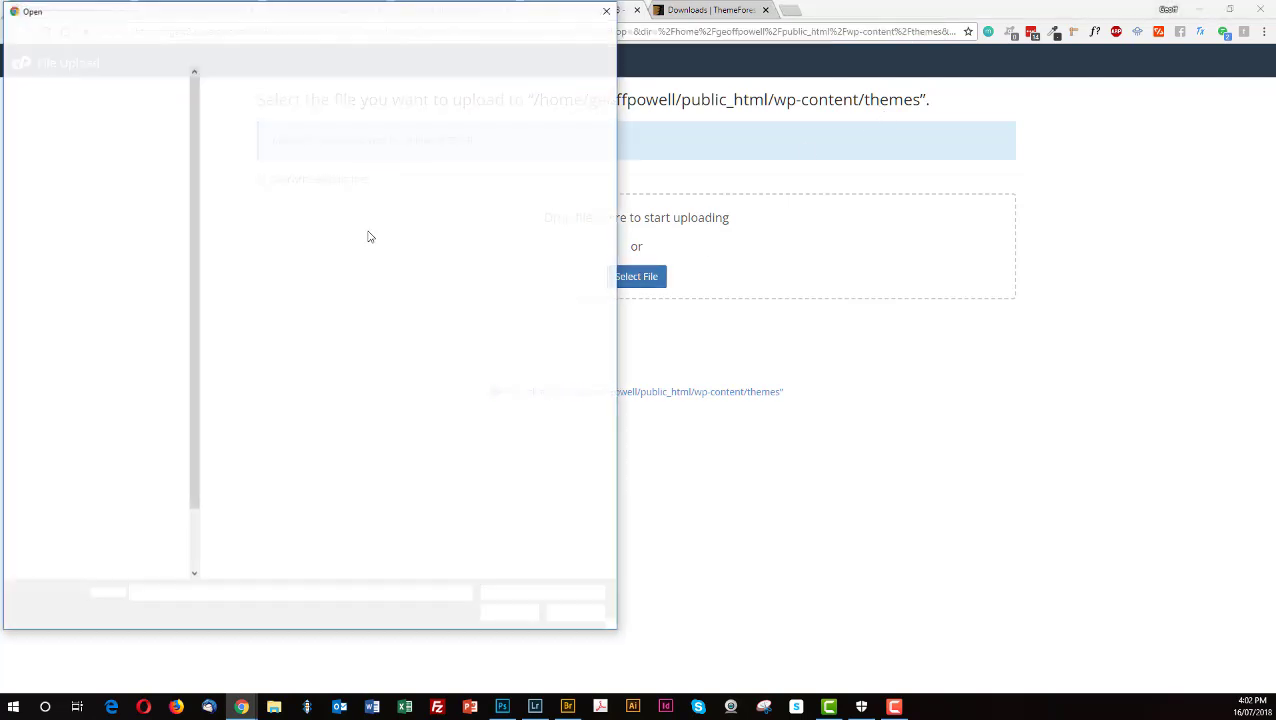
click(52, 99)
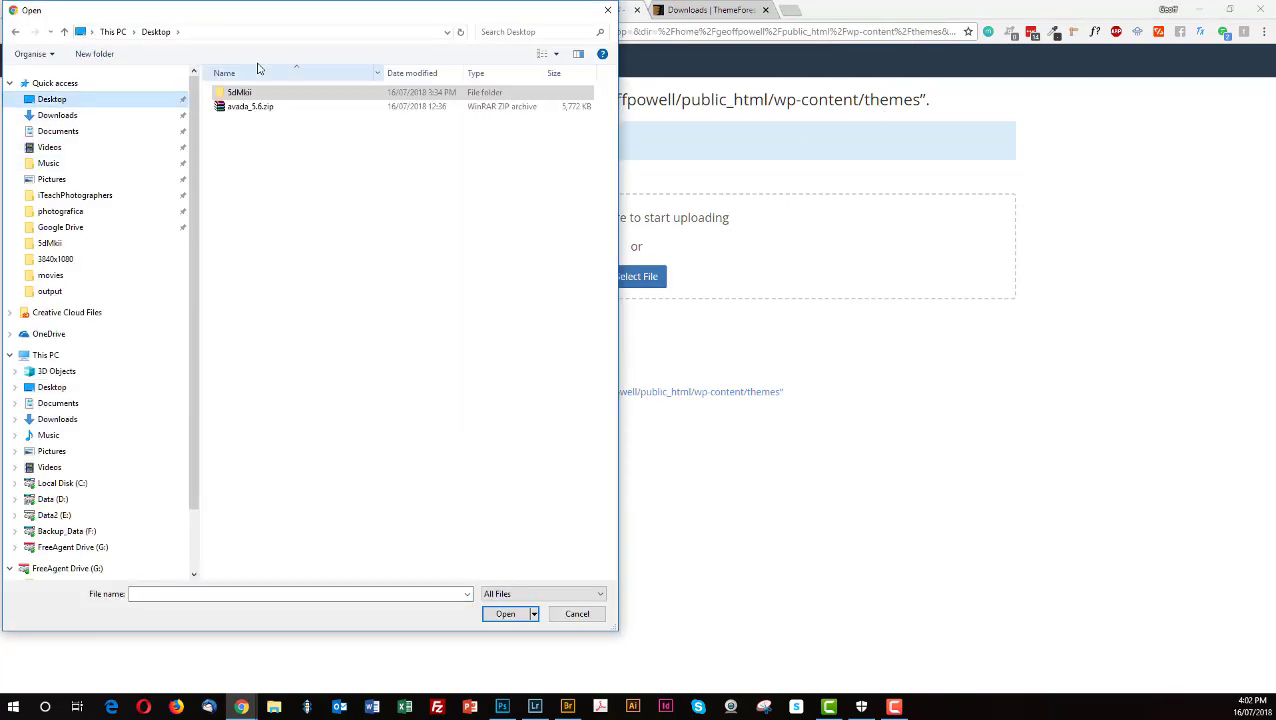
click(250, 107)
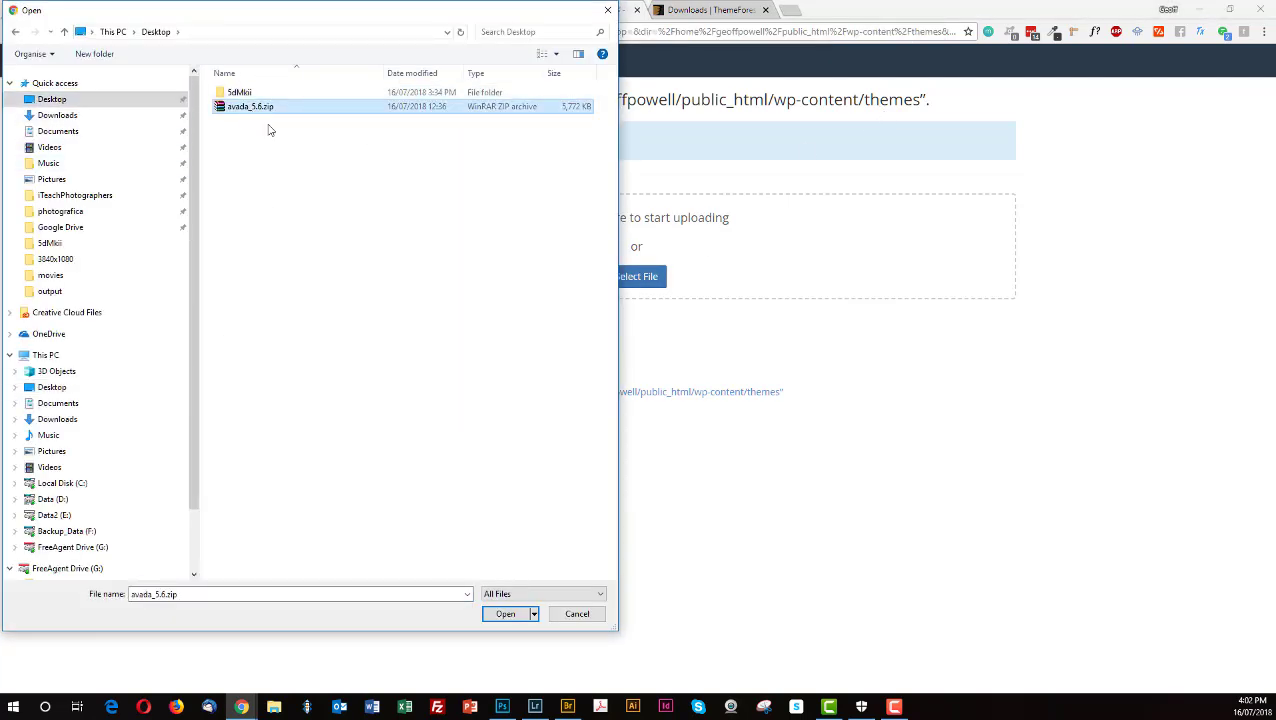
click(505, 614)
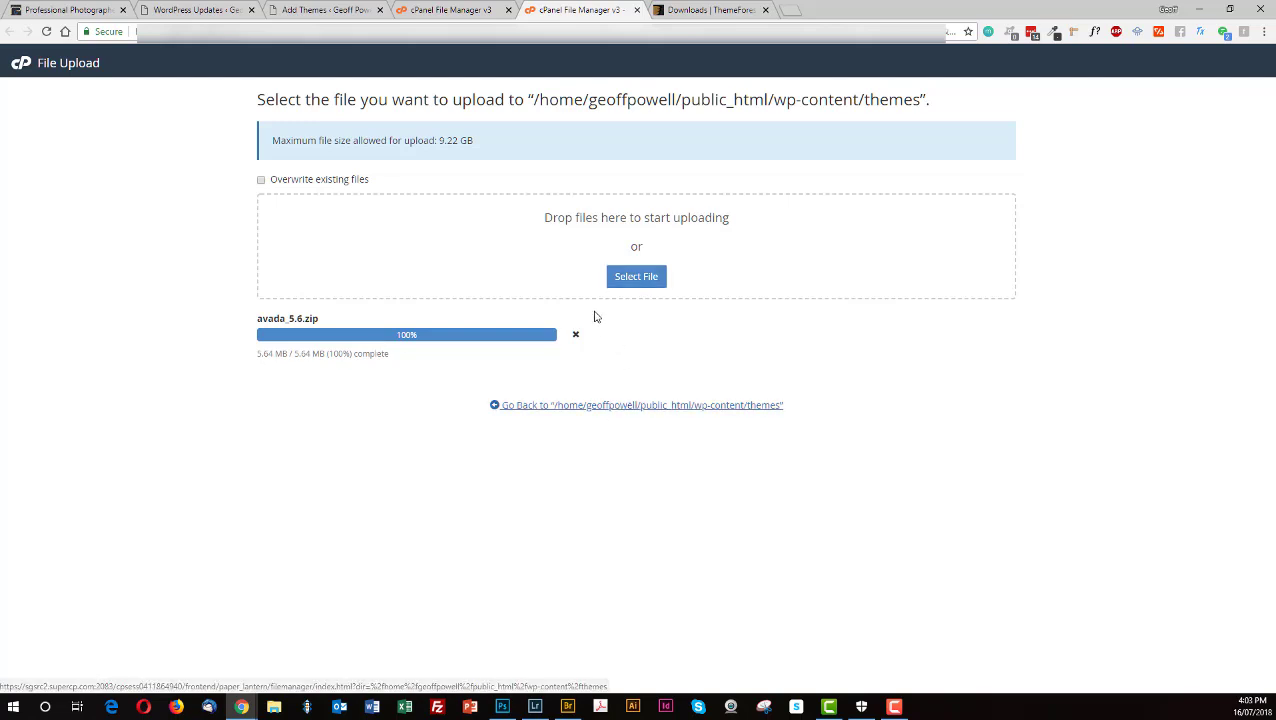
Close the upload page, reload the themes folder in cPanel File Manager, and extract avada_5.6.zip into /public_html/wp-content/themes
key(ctrl+w)
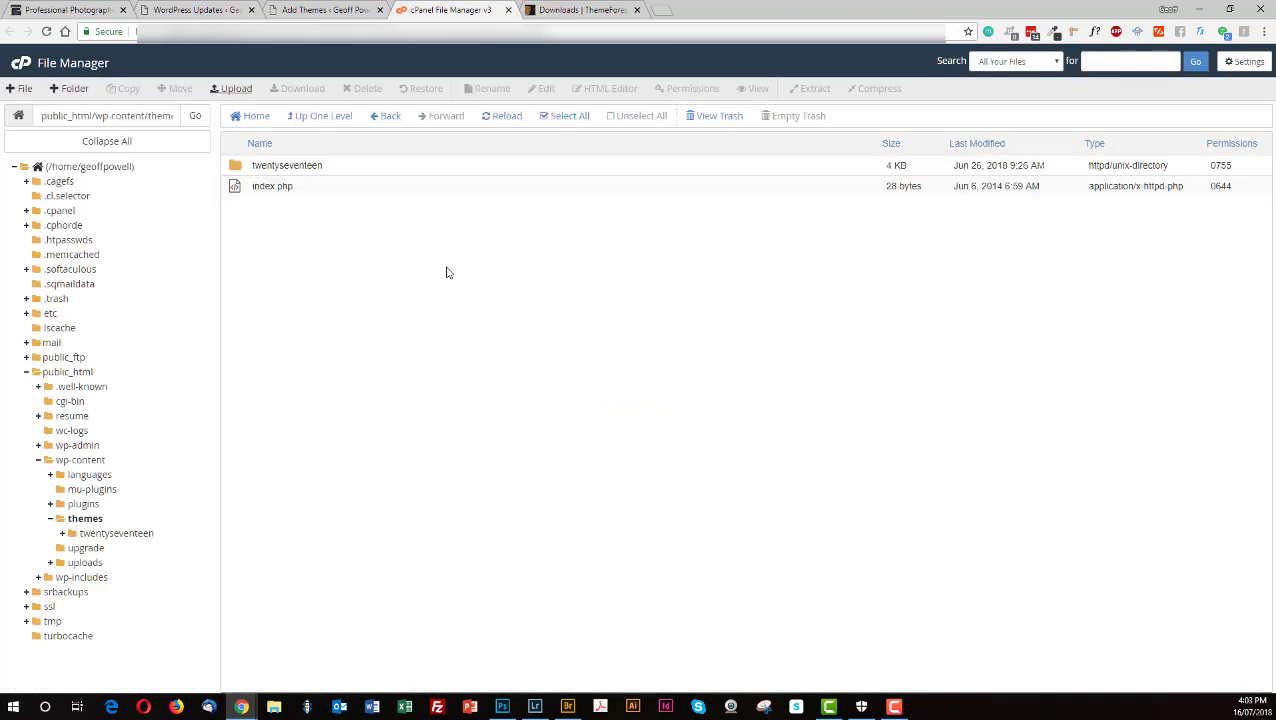
click(501, 120)
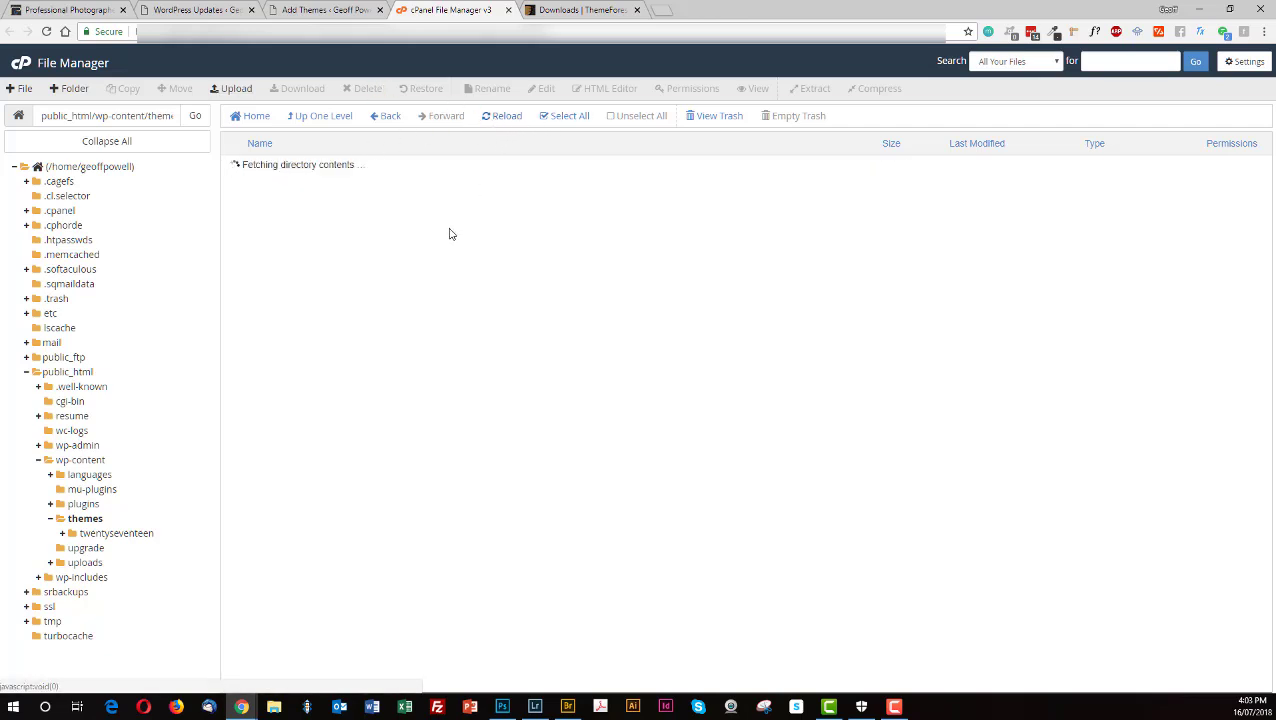
click(505, 118)
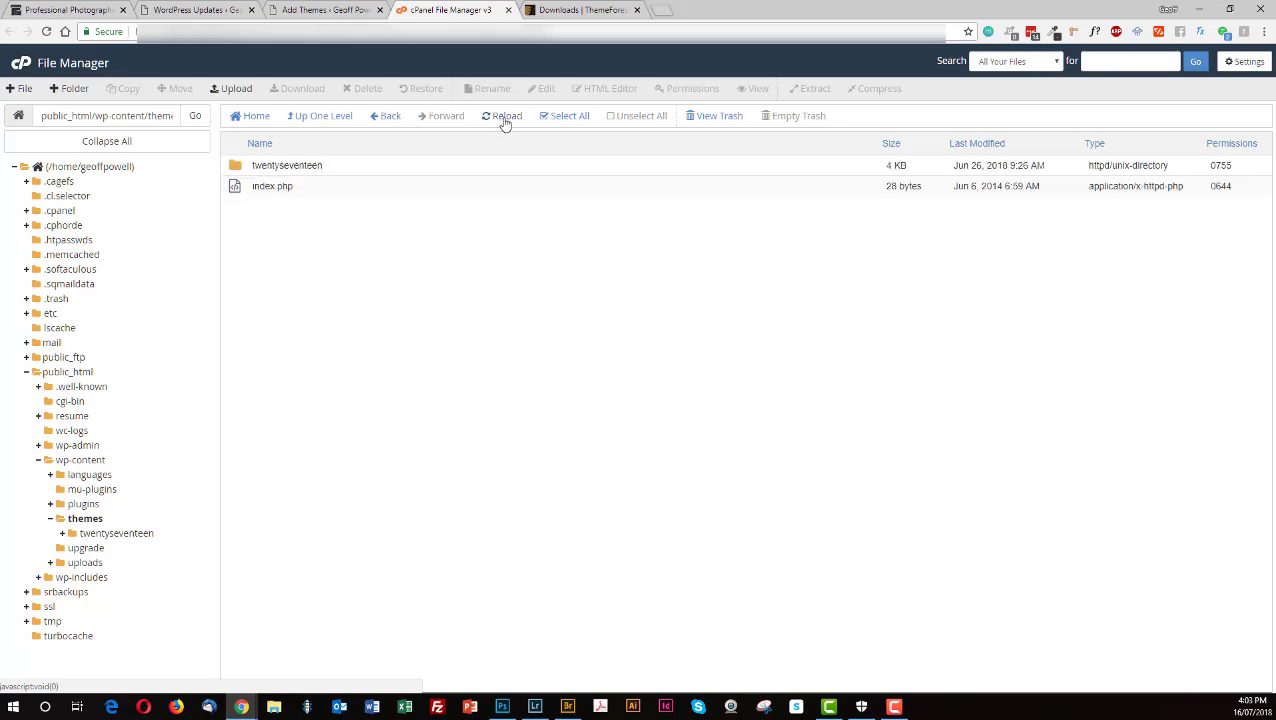
click(505, 120)
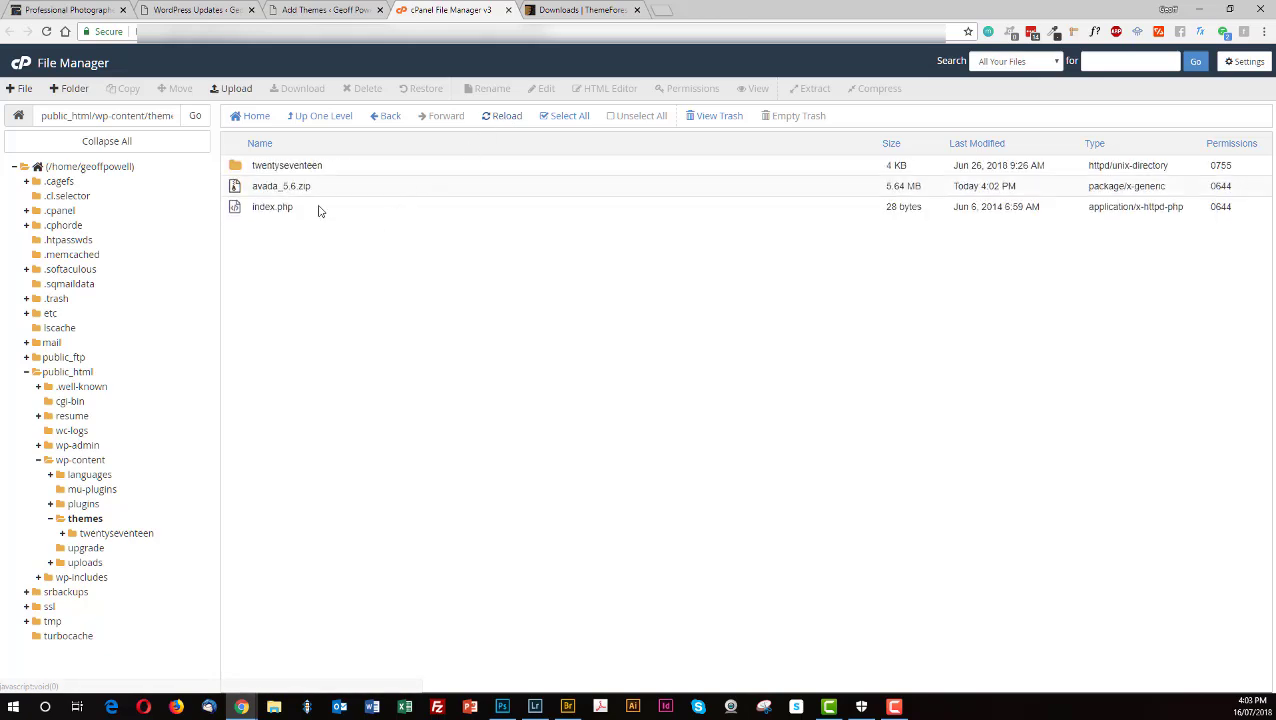
right_click(302, 188)
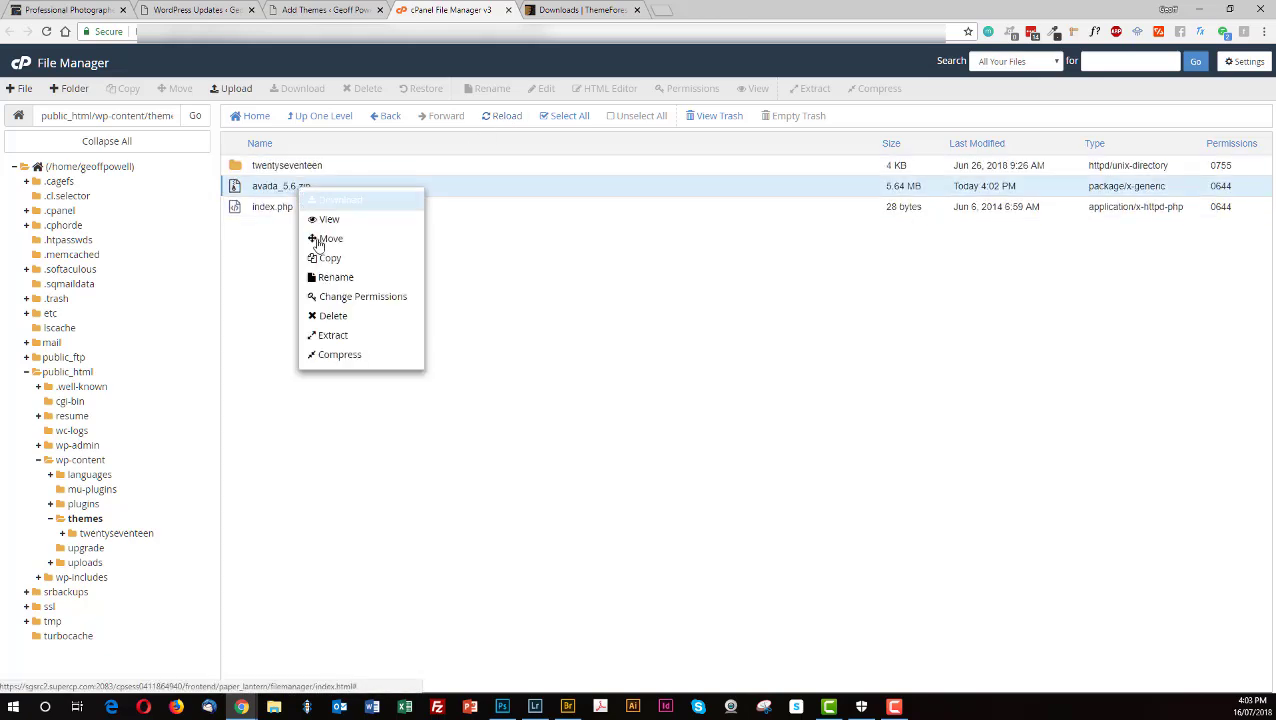
click(335, 344)
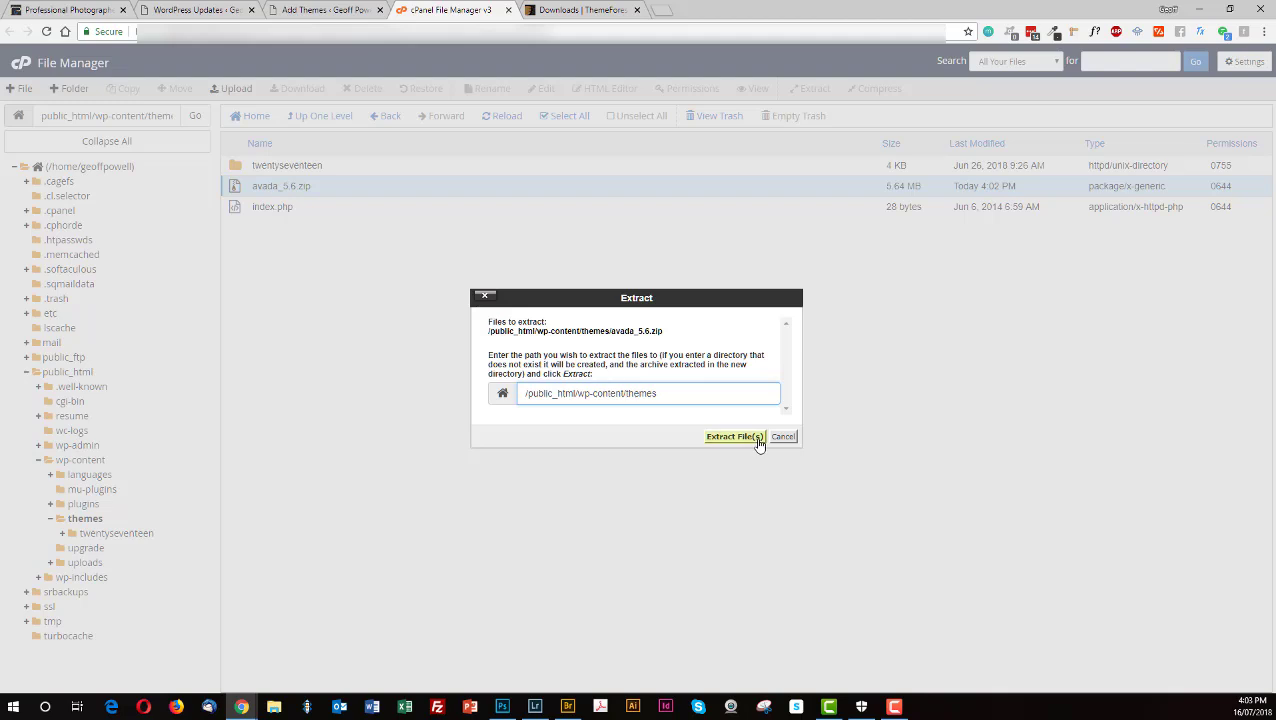
click(745, 437)
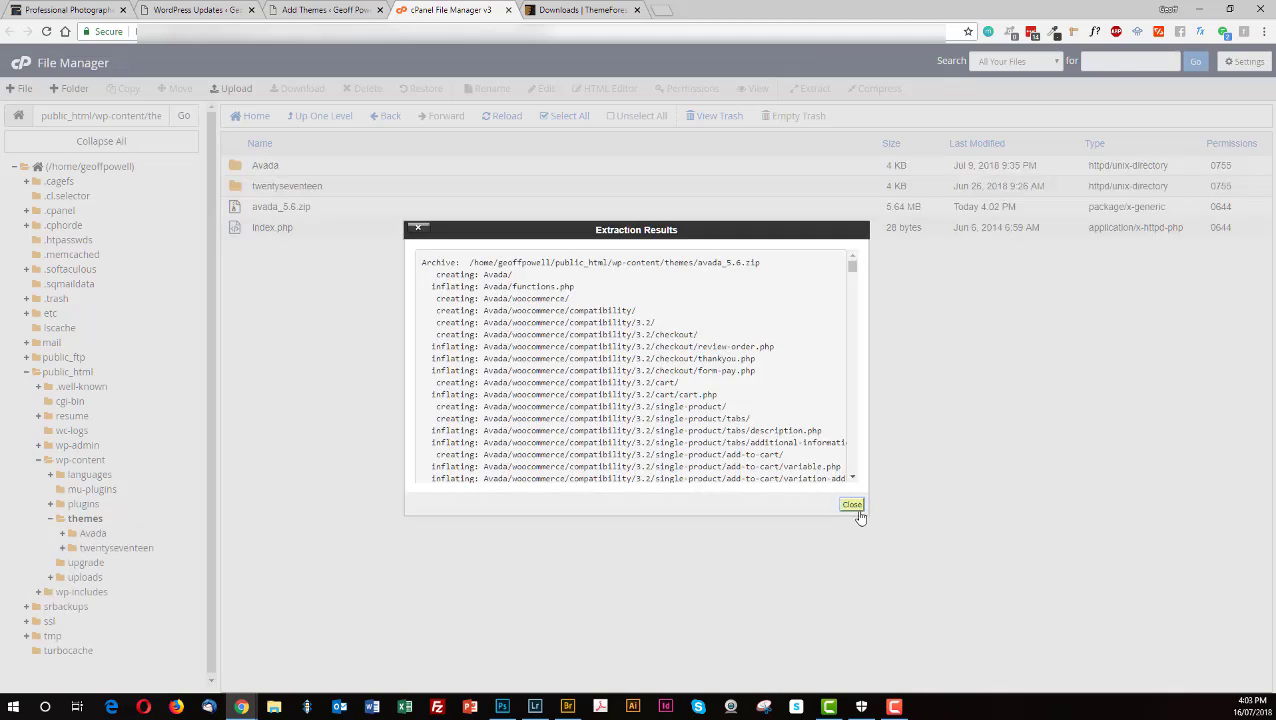
click(851, 505)
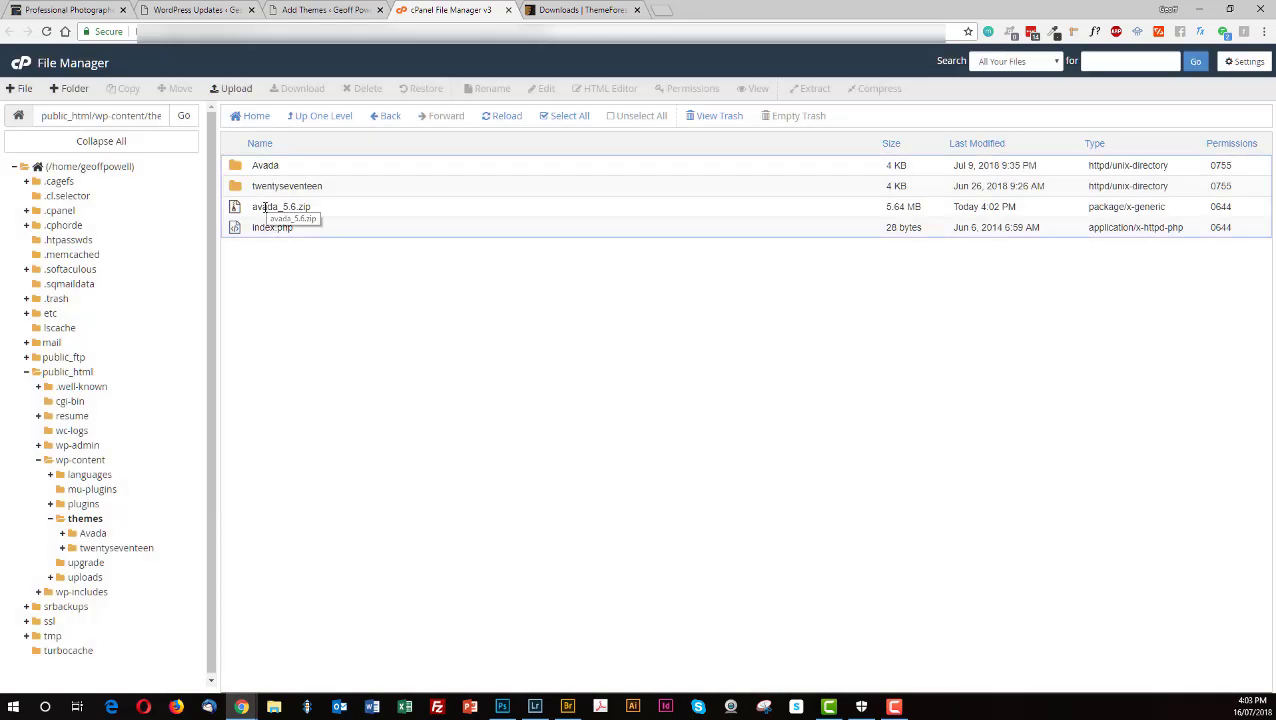
Delete the avada_5.6.zip archive from the public_html/wp-content/themes folder
click(268, 207)
right_click(270, 208)
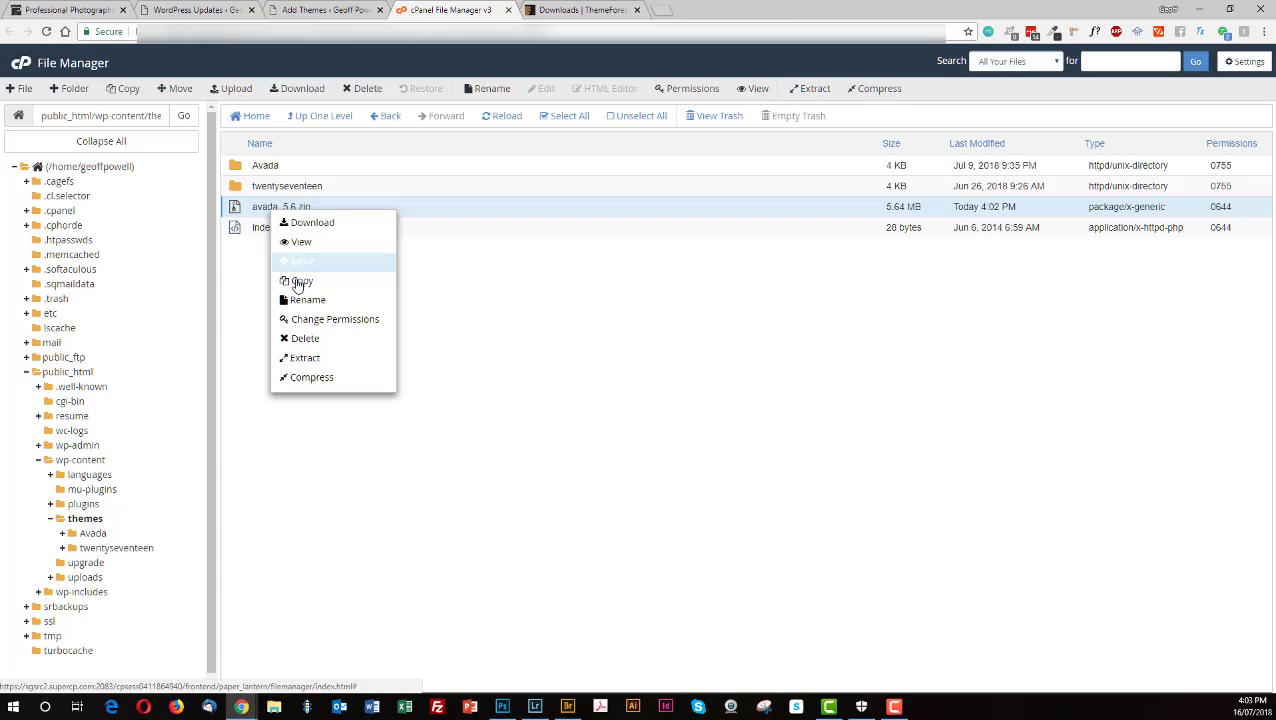
click(302, 335)
click(740, 412)
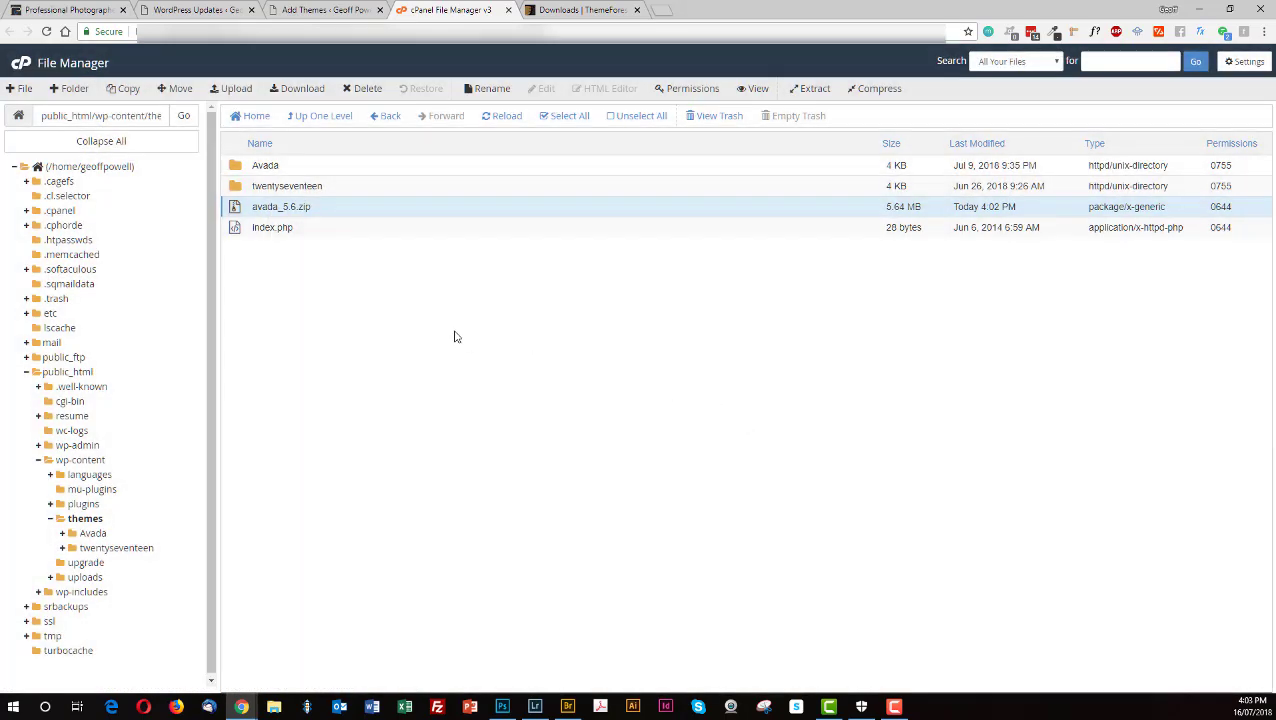
Switch to the WordPress admin and activate the Avada theme on the installed Themes page
click(325, 10)
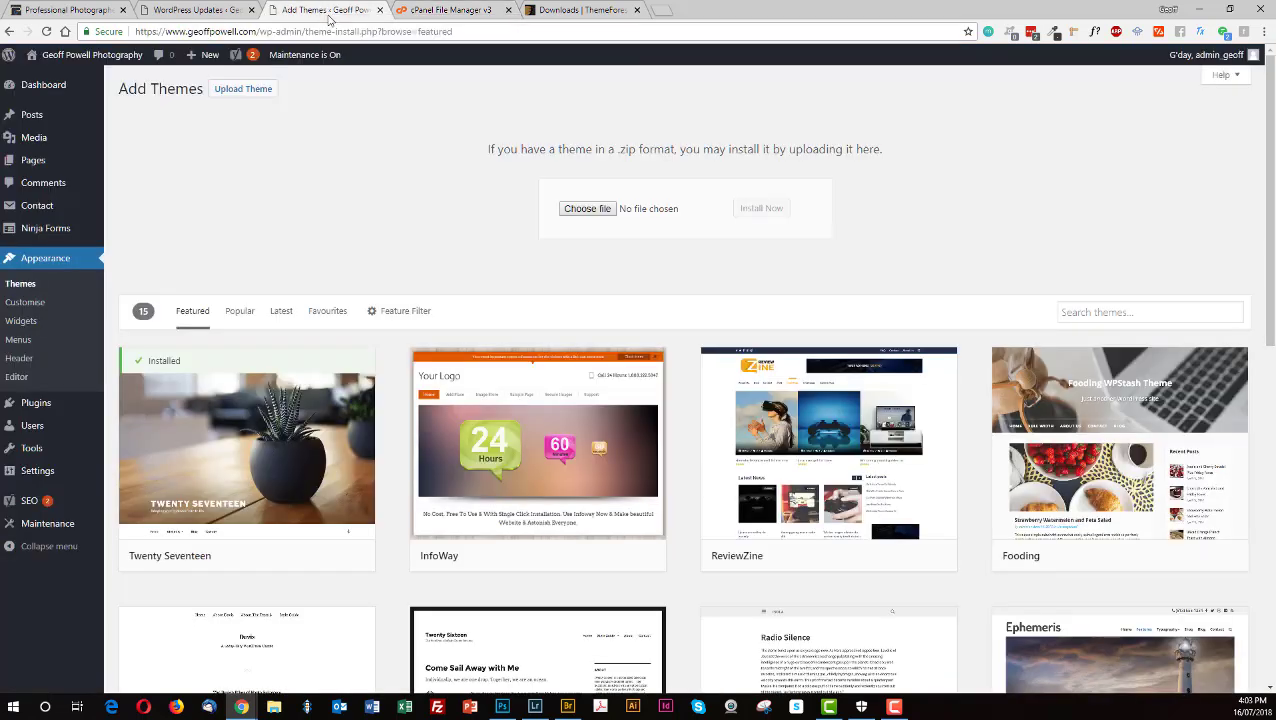
click(22, 285)
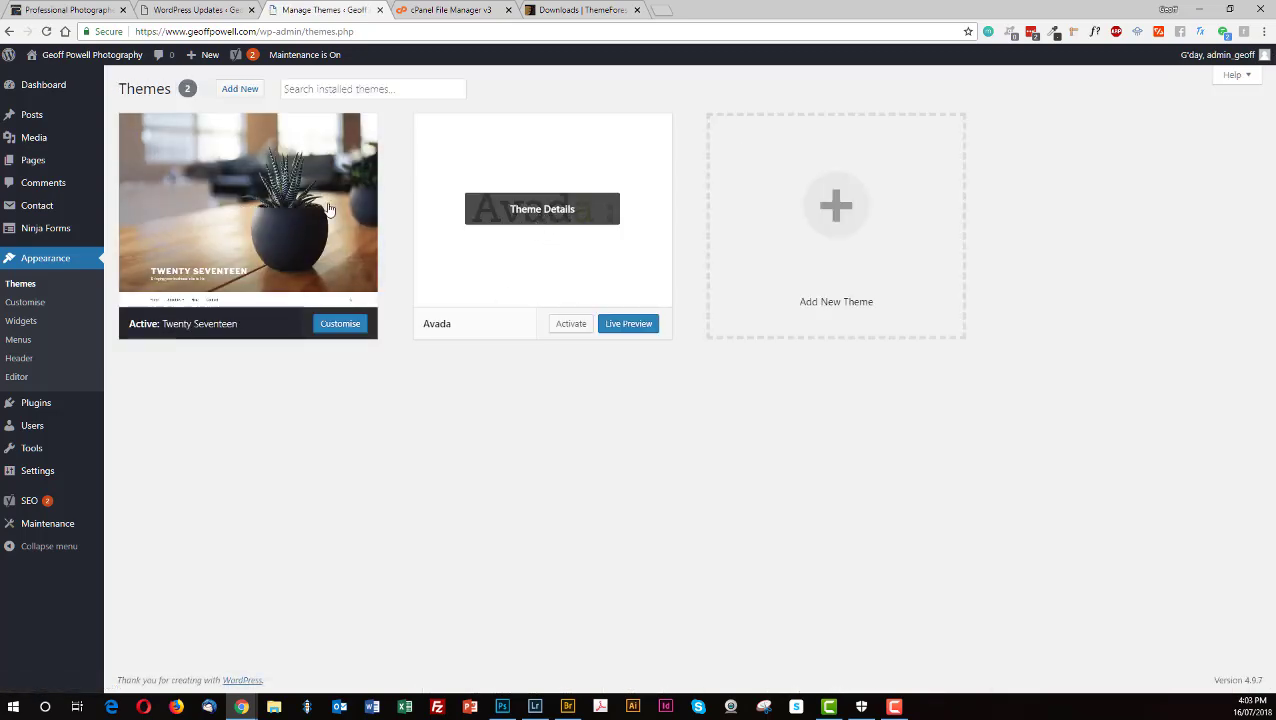
click(569, 326)
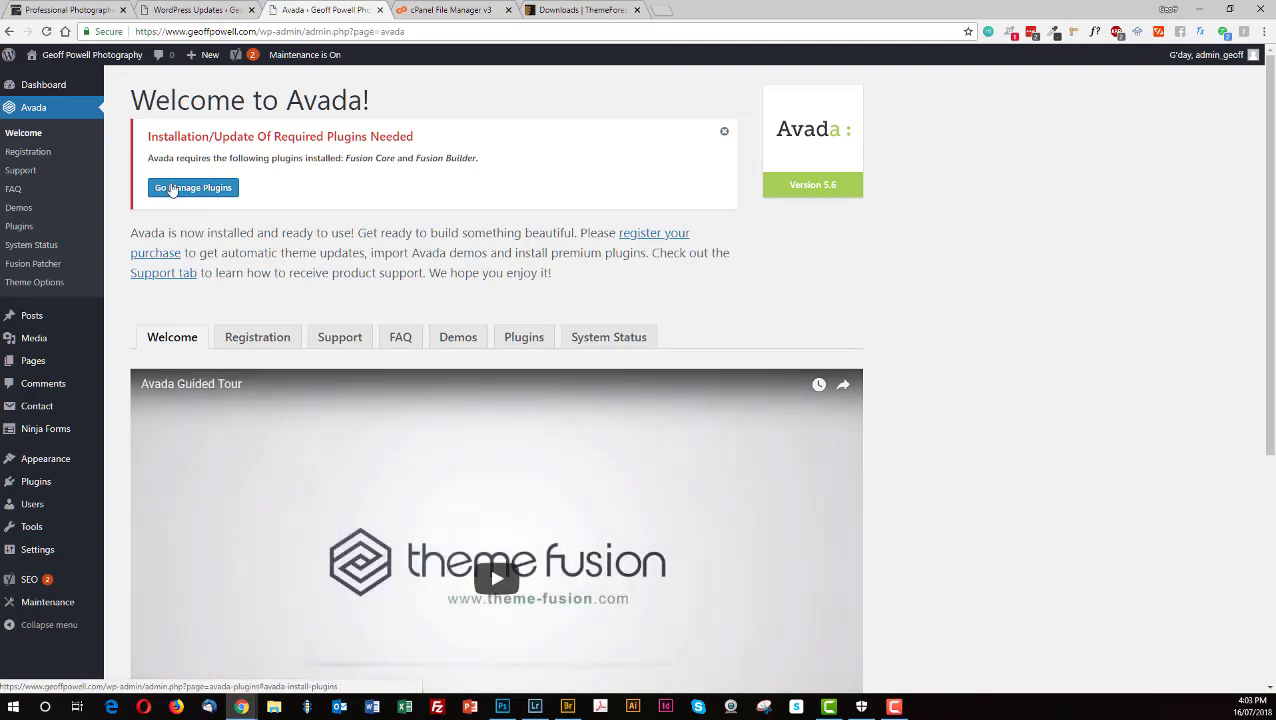
Install the required Fusion Core plugin from Avada's plugin management page
click(172, 189)
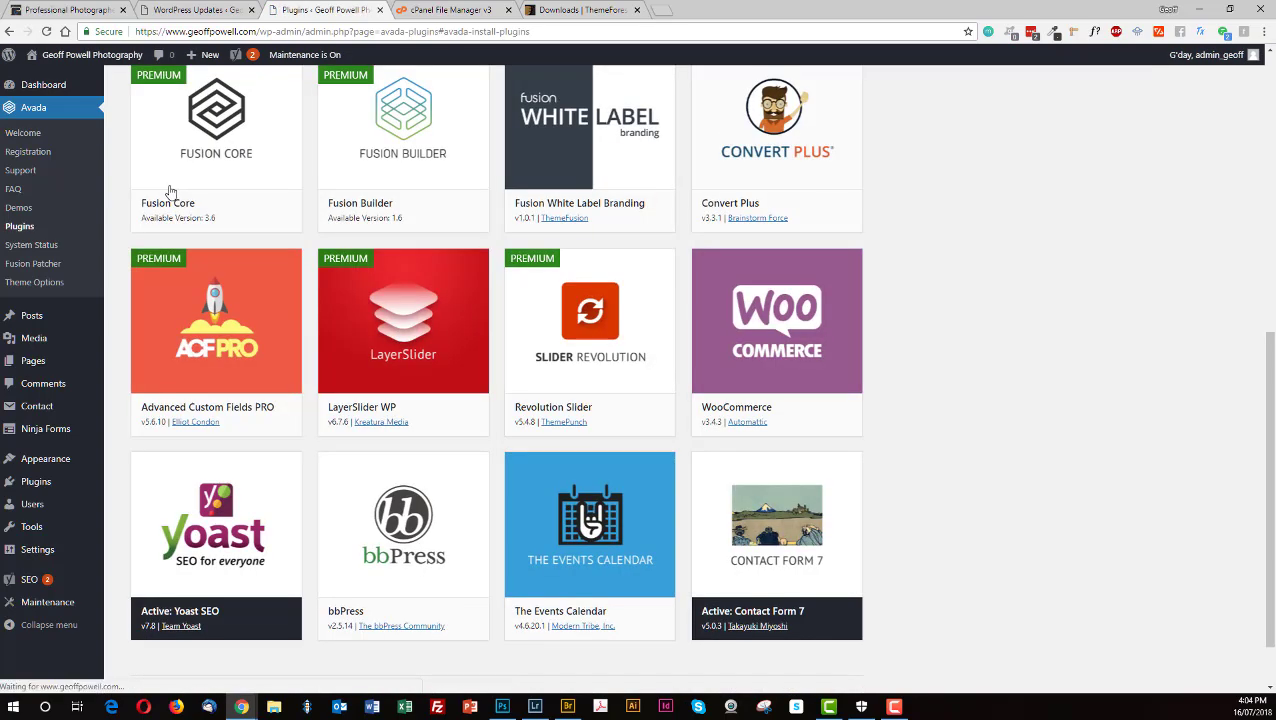
mouse_move(212, 119)
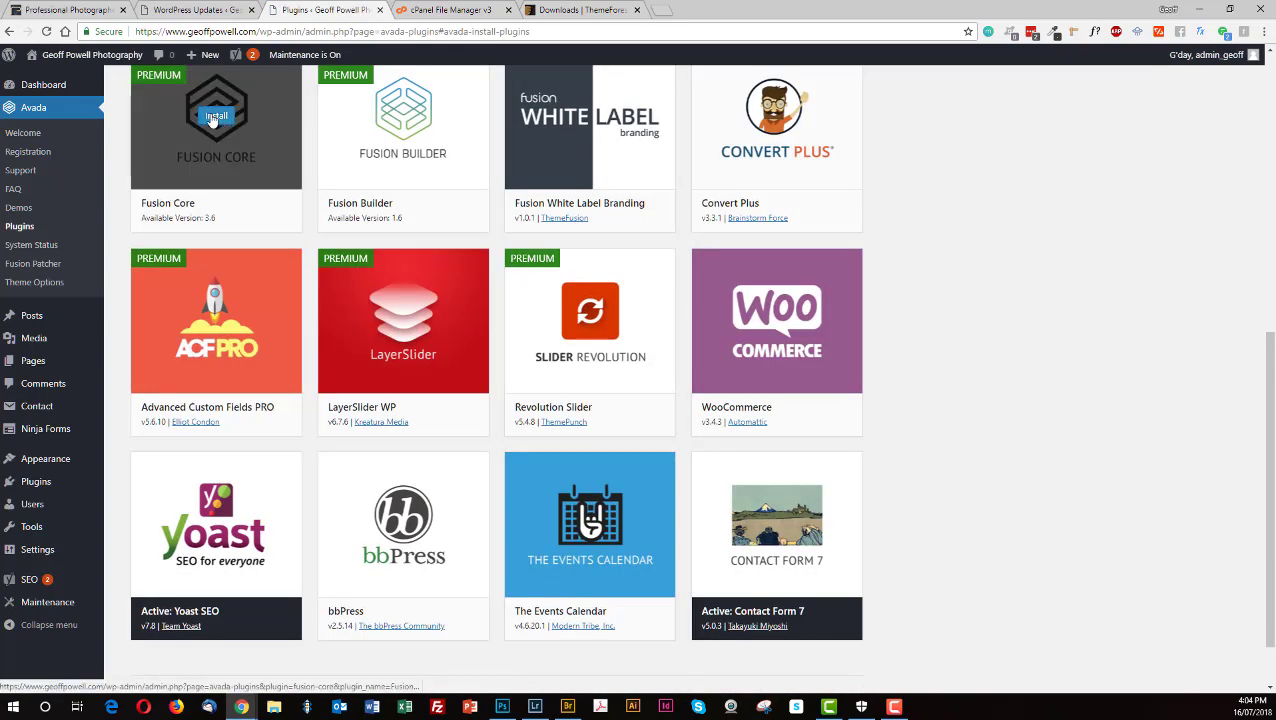
click(212, 117)
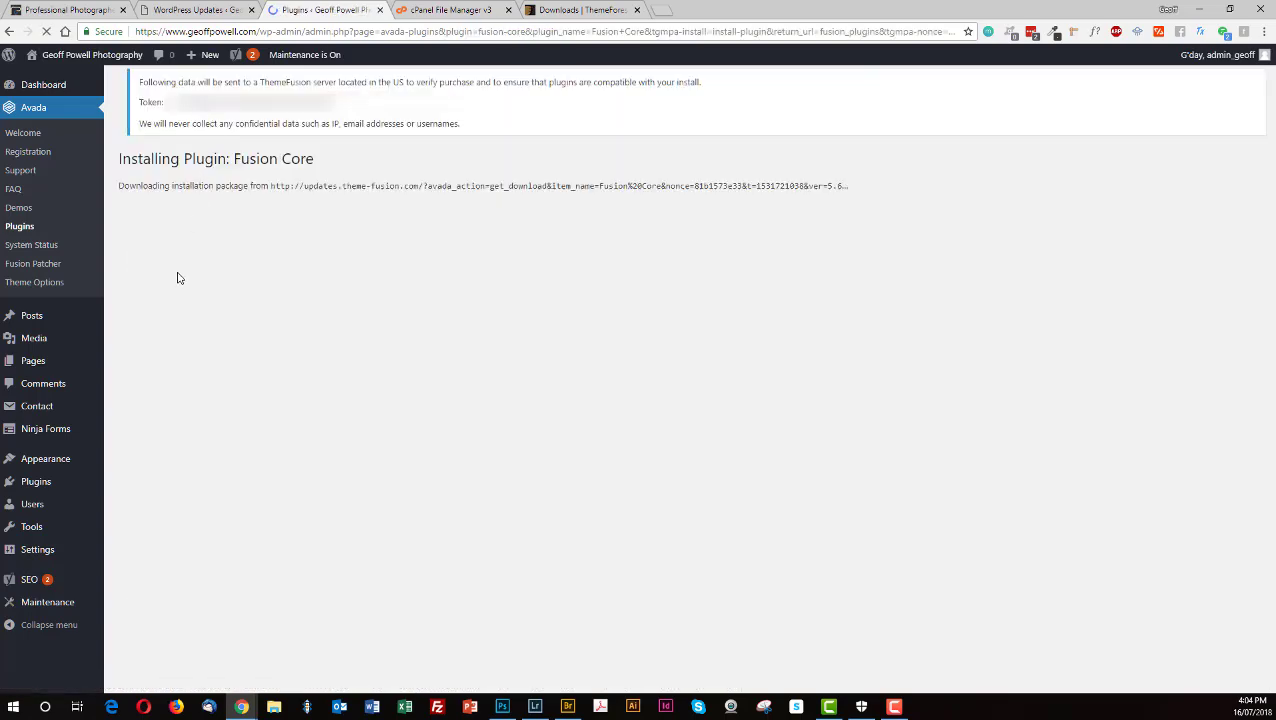
Return to the required plugins installer and install the Fusion Builder plugin
click(179, 276)
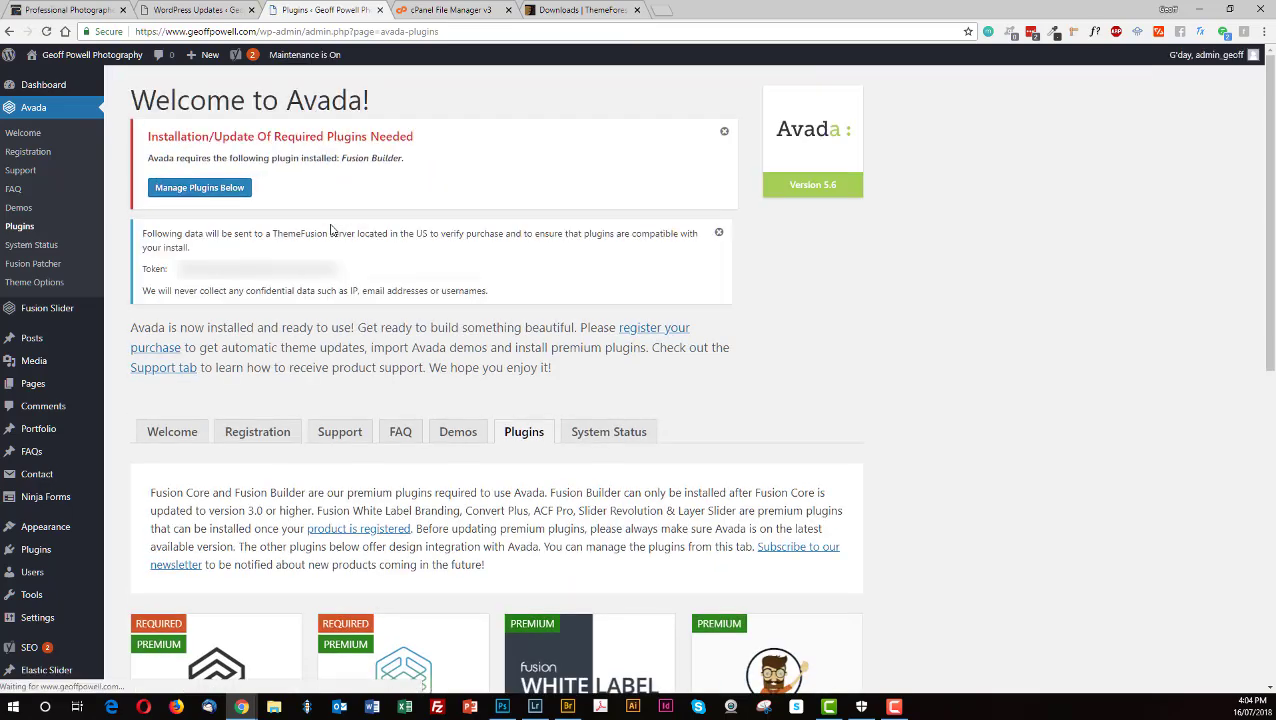
scroll(315, 300, down, 5)
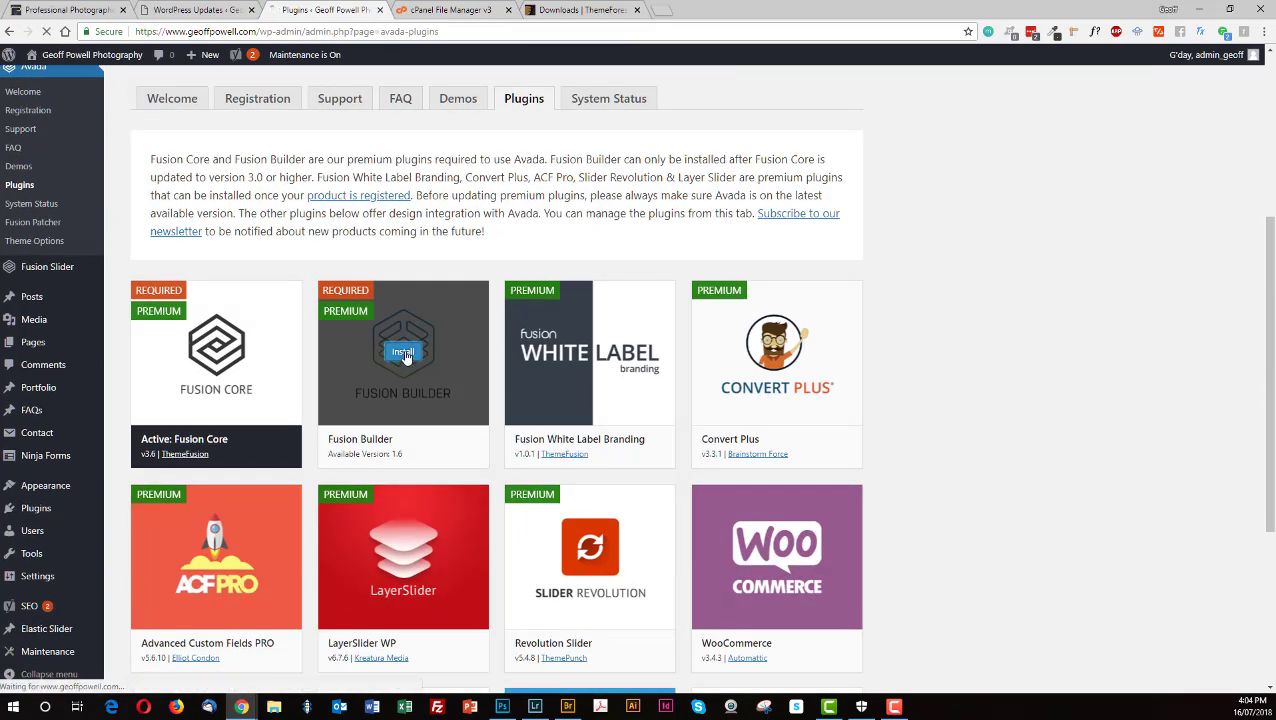
click(403, 355)
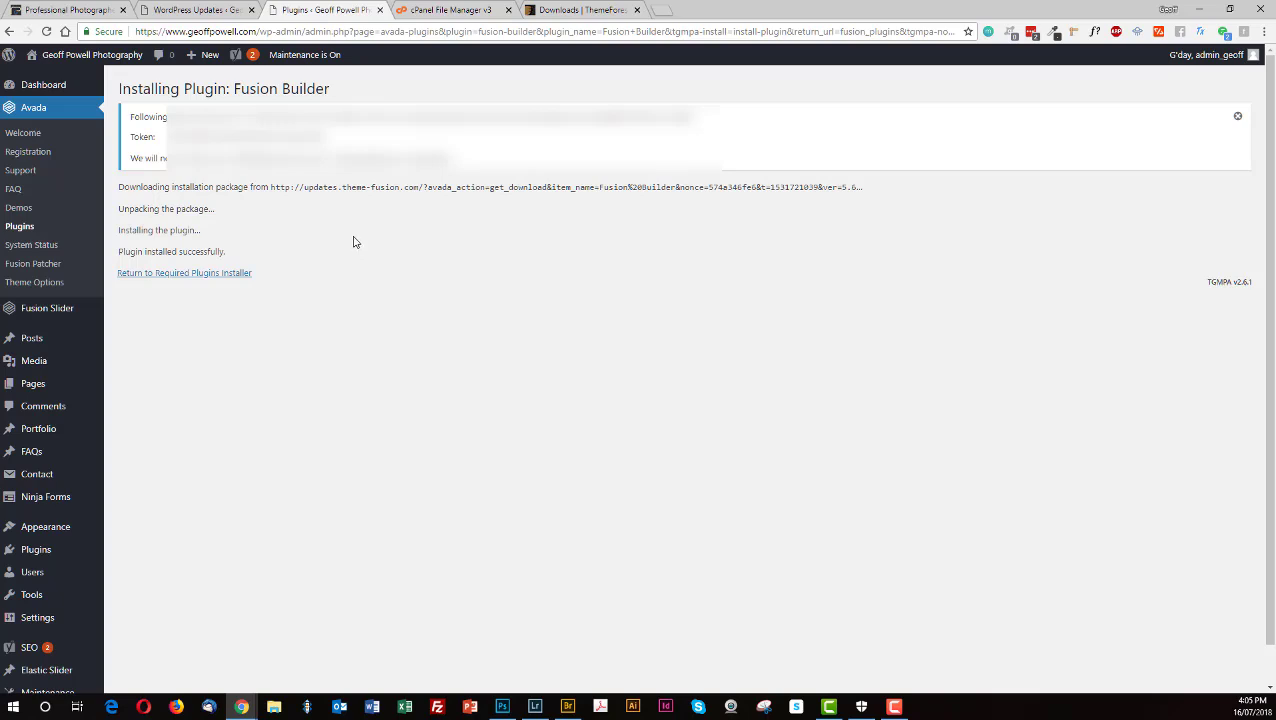
Switch to the live website's home page and look through it to check how it displays with the reinstalled theme
click(57, 10)
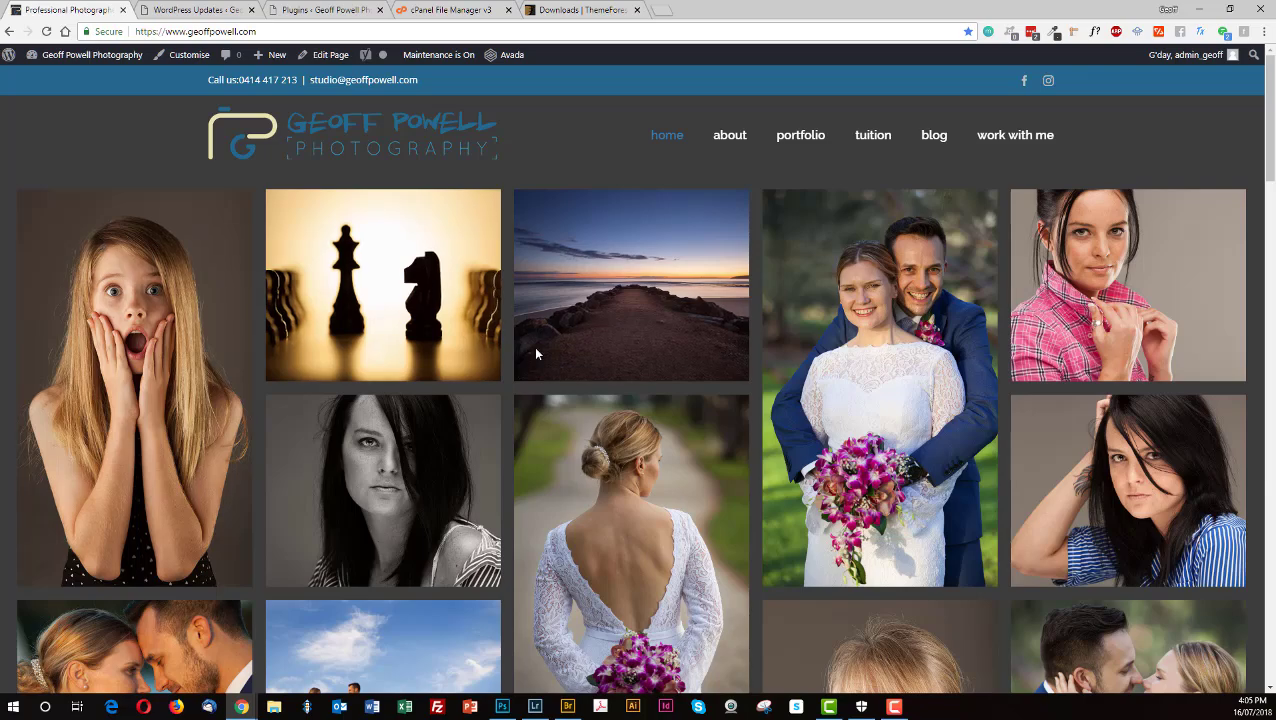
scroll(535, 353, down, 7)
scroll(600, 460, up, 3)
scroll(610, 432, up, 5)
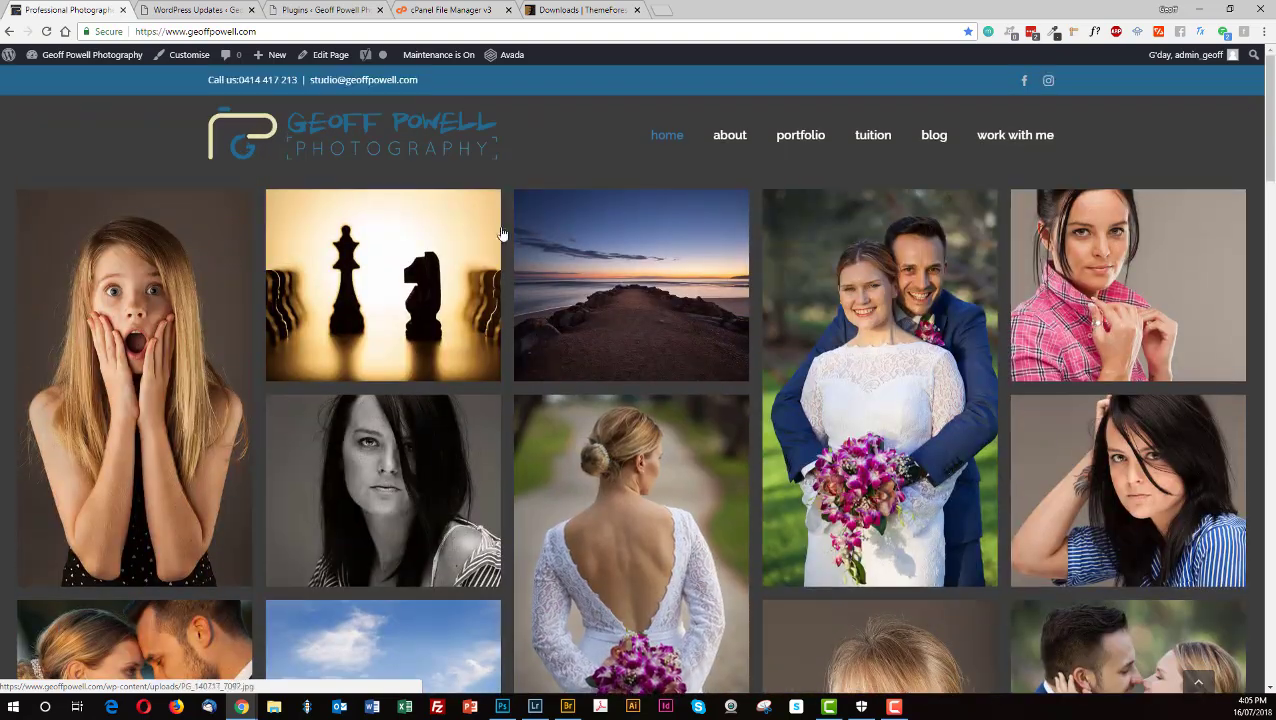
Check the wp-content/plugins folder in cPanel File Manager, go back up to wp-content, and return to the WordPress Updates page
key(ctrl+4)
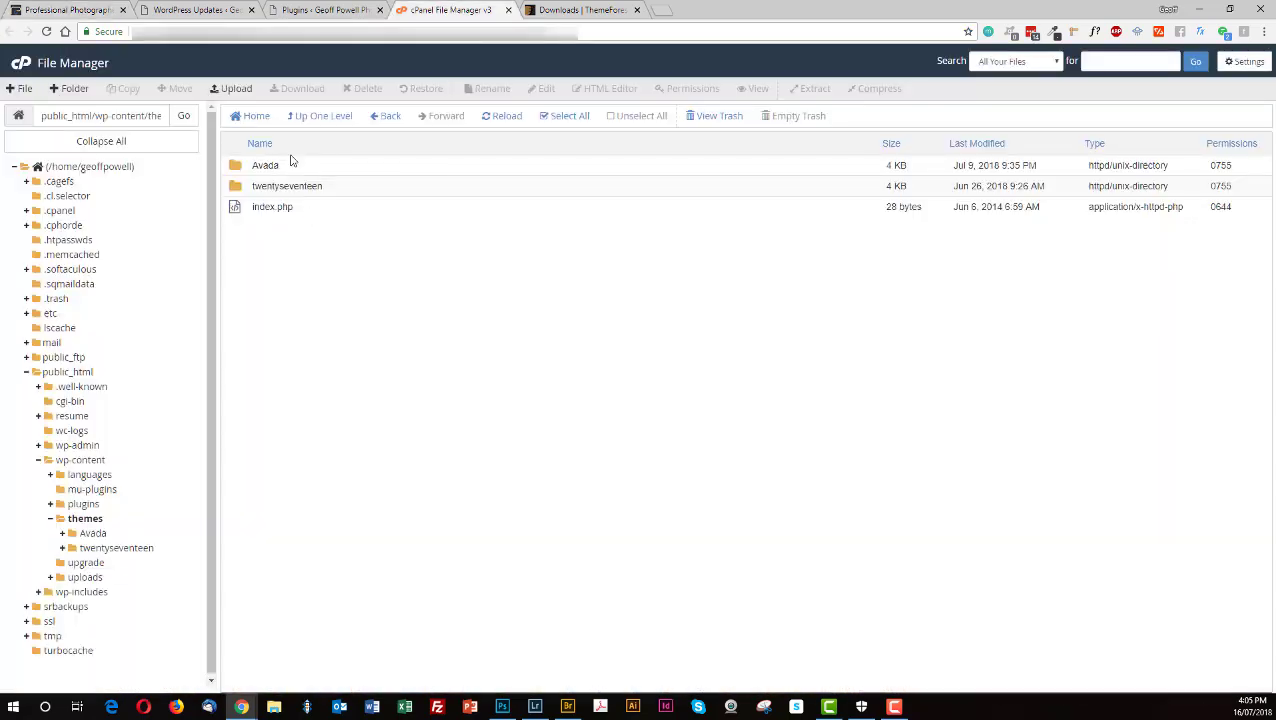
click(312, 116)
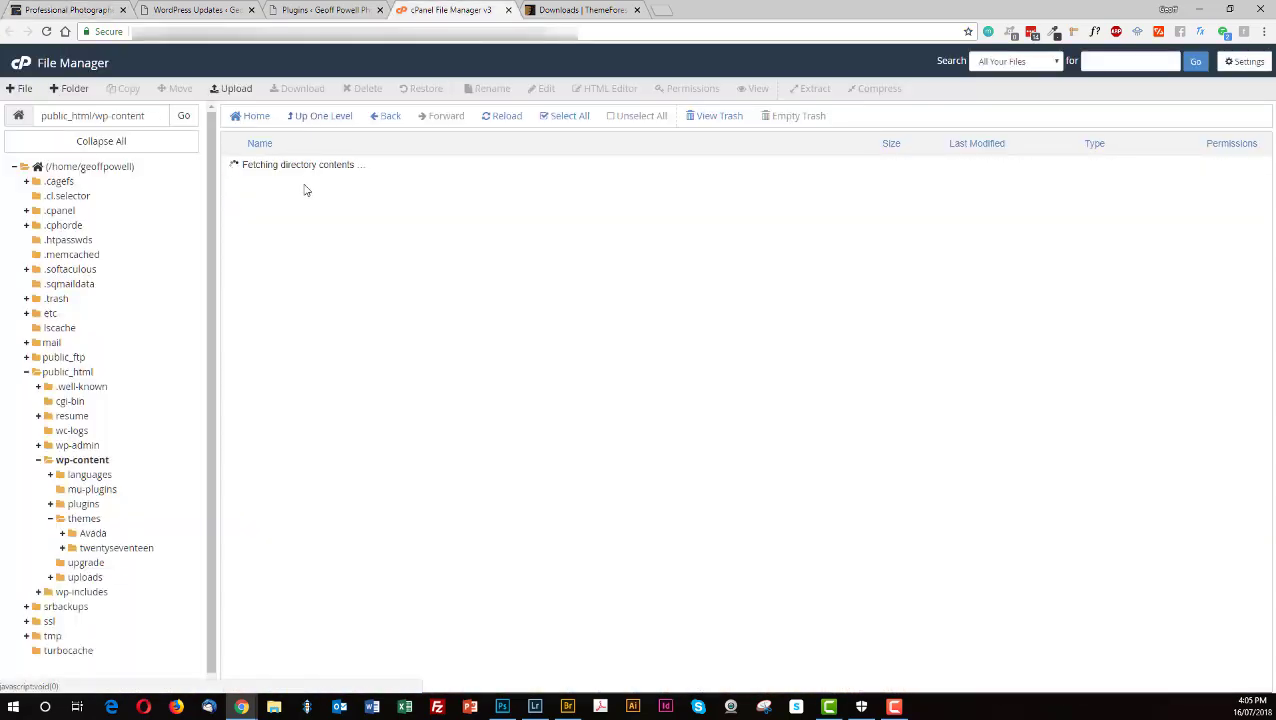
click(235, 208)
double_click(235, 207)
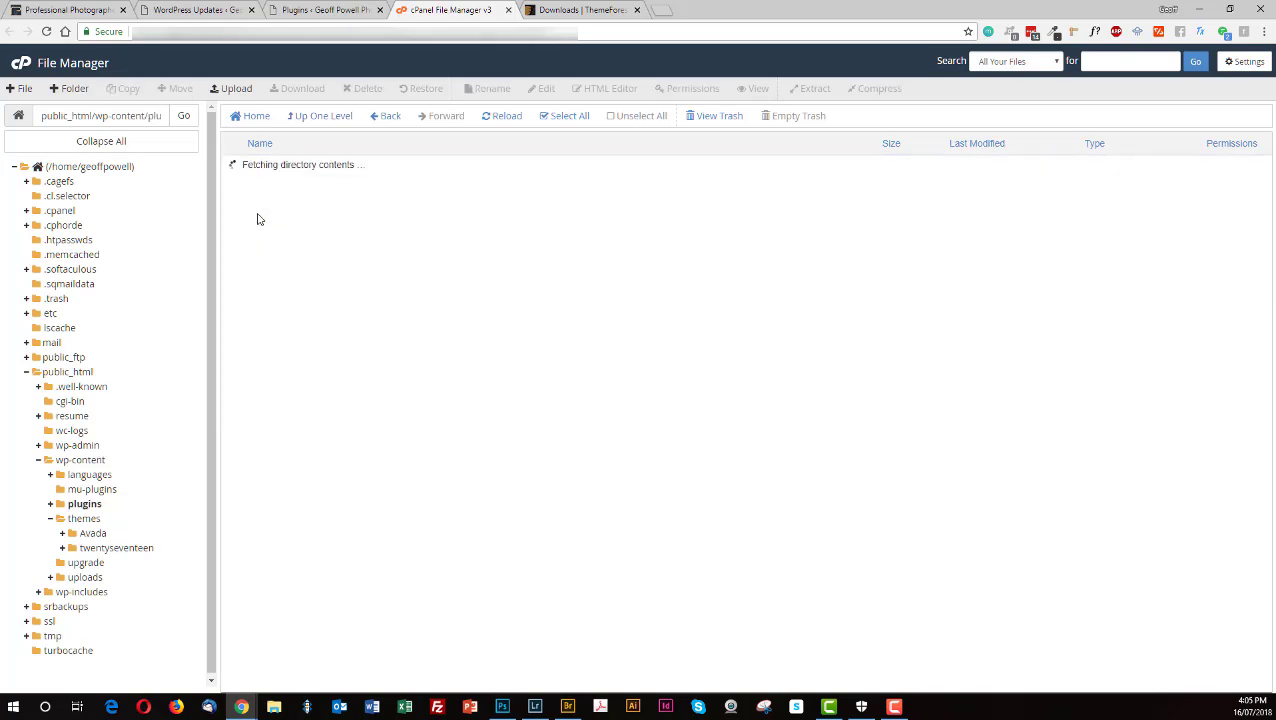
click(322, 118)
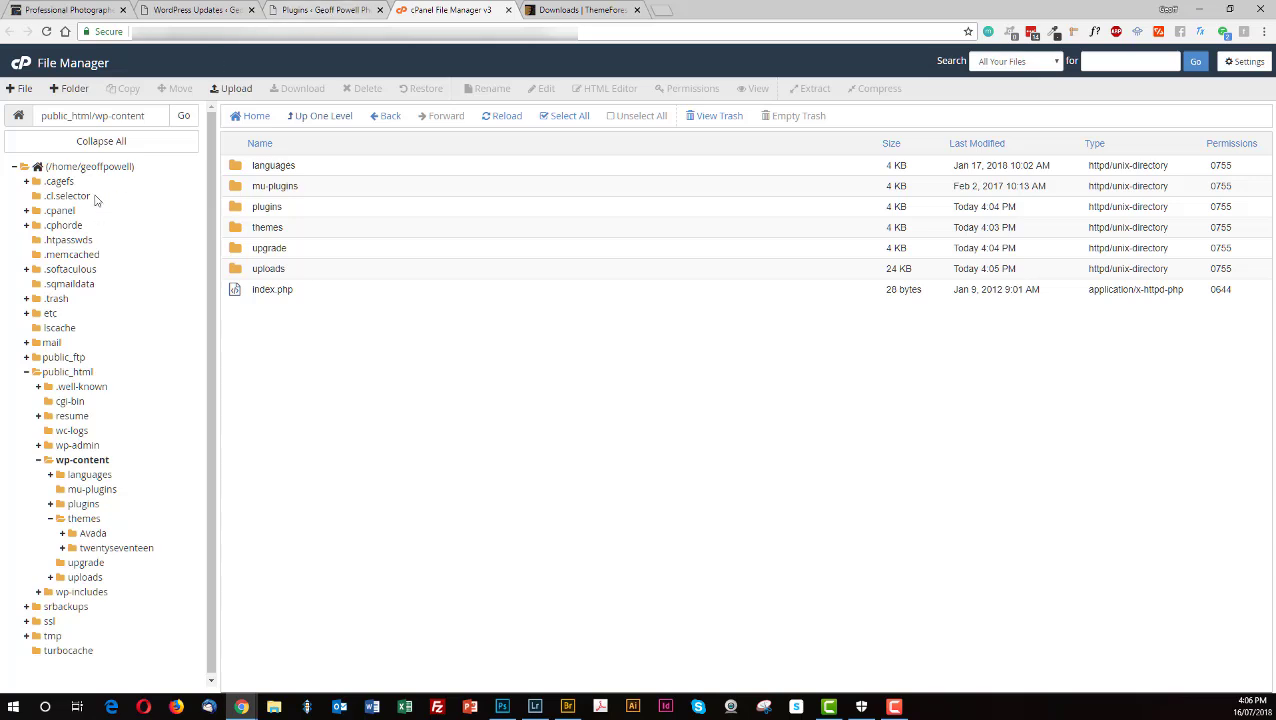
click(205, 10)
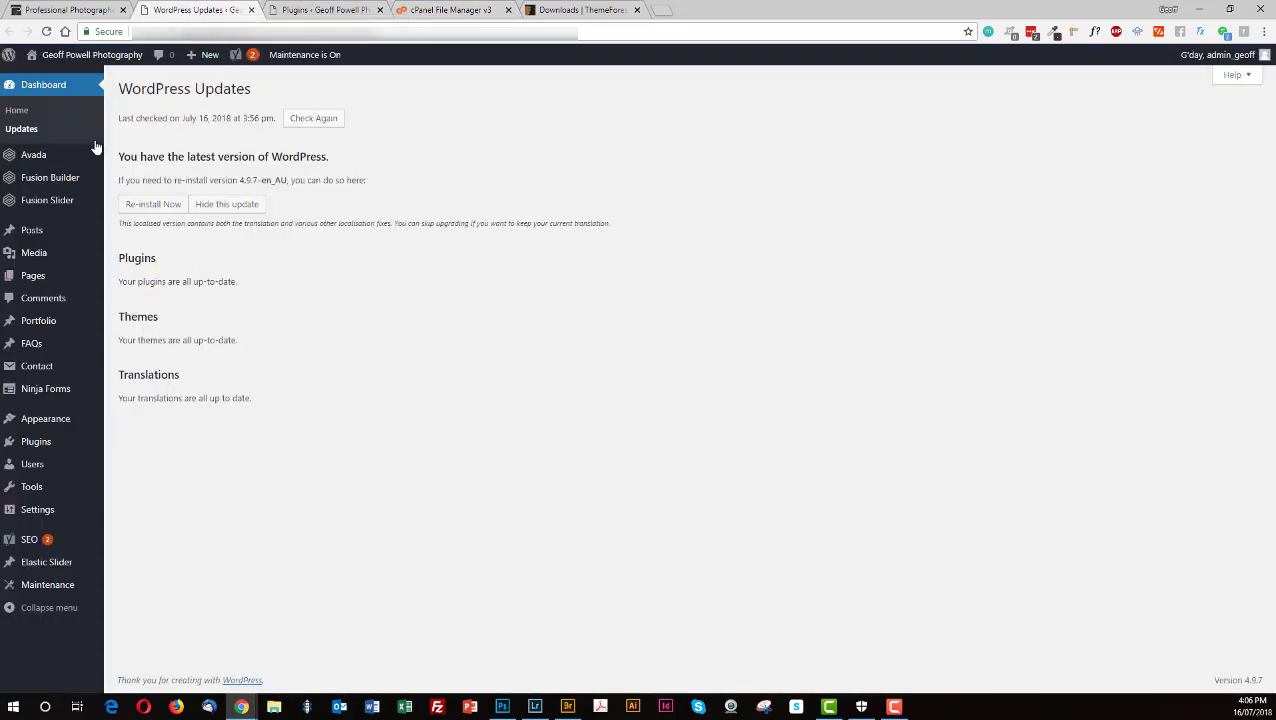